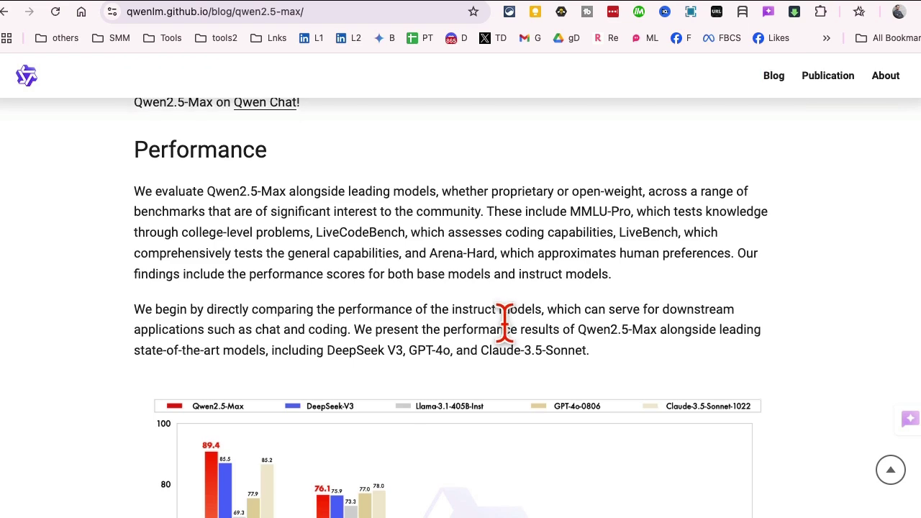
Examine the Performance section of the Qwen2.5-Max article, including the benchmark chart comparing the instruct models.
scroll(512, 350, "down", 2)
left_click_drag(590, 277, 617, 317)
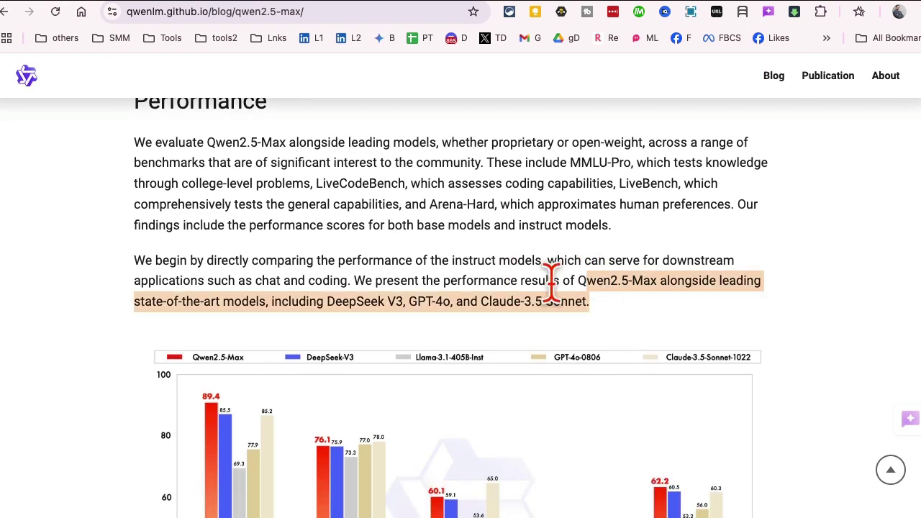
scroll(551, 285, "down", 2)
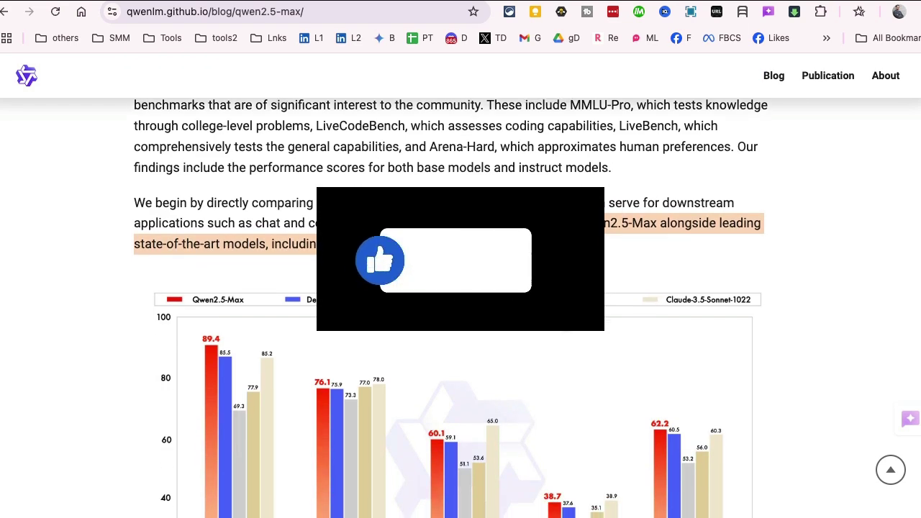
scroll(451, 308, "down", 2)
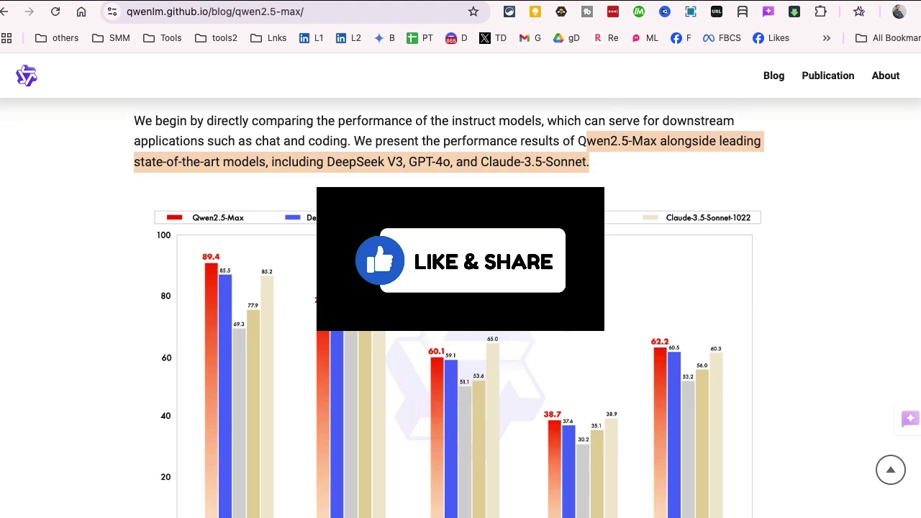
scroll(451, 308, "down", 2)
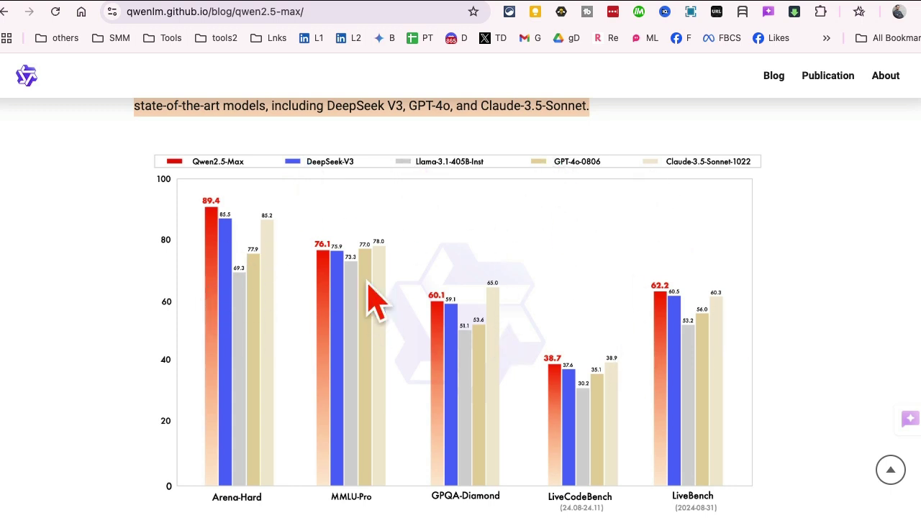
scroll(477, 291, "down", 2)
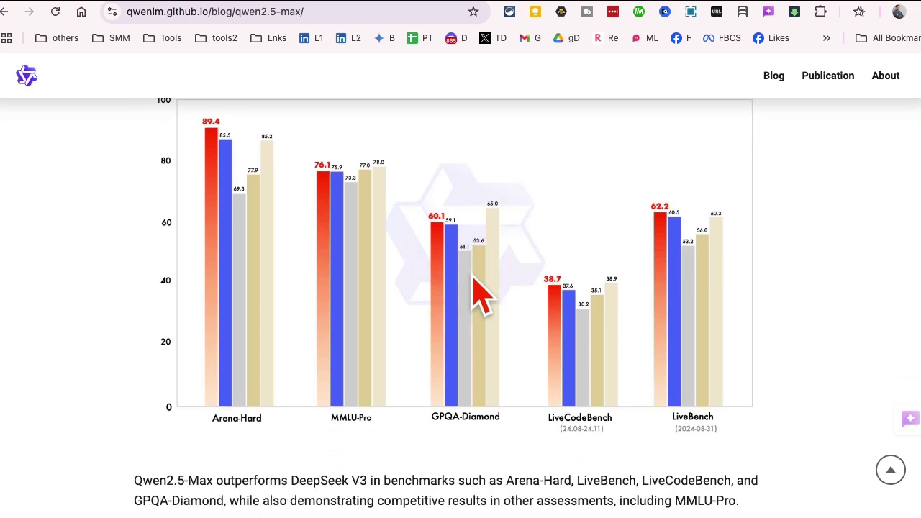
scroll(477, 291, "down", 3)
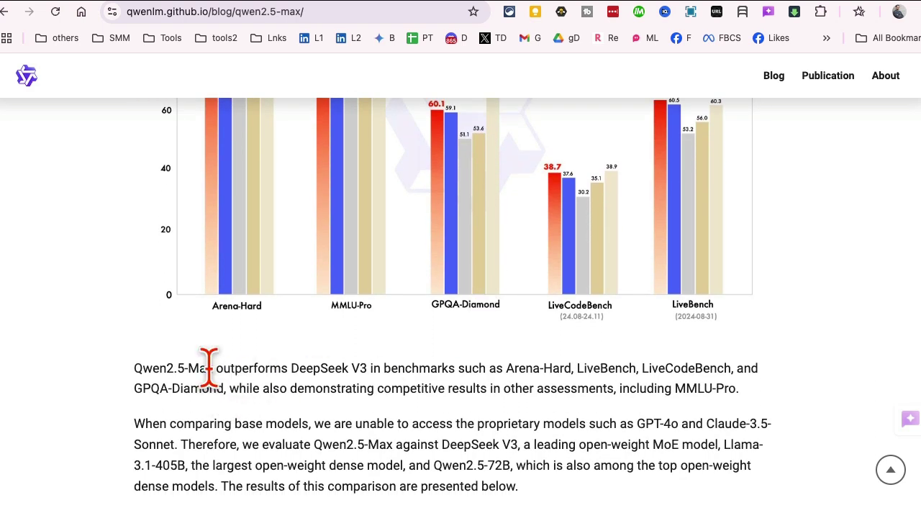
Read the Qwen2.5-Max benchmark summary, highlighting the model name, examine the base model comparison table, and return to the article's title.
left_click_drag(210, 369, 123, 374)
left_click(173, 378)
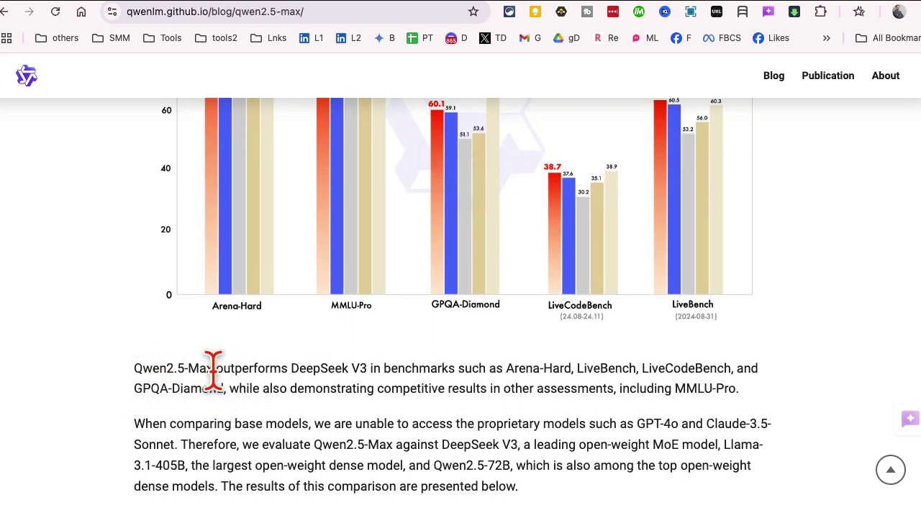
left_click_drag(213, 368, 134, 380)
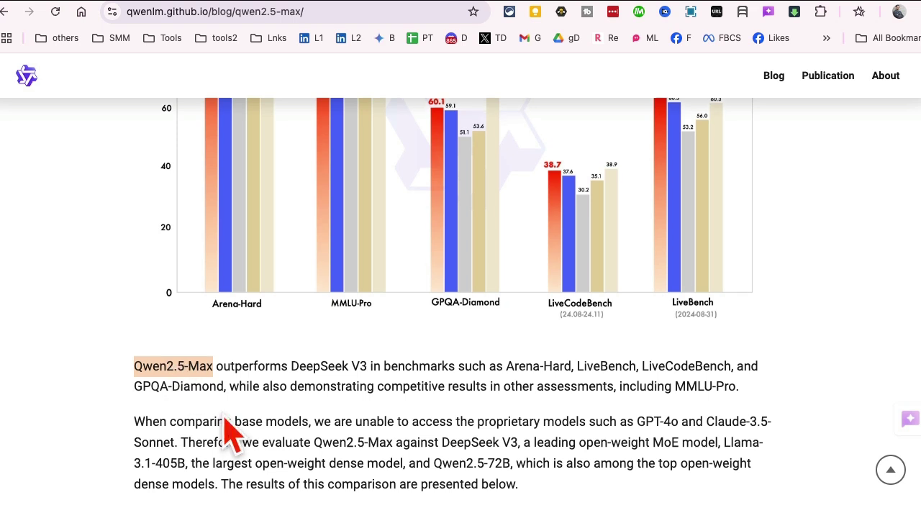
scroll(226, 420, "down", 3)
scroll(227, 417, "down", 5)
scroll(229, 430, "down", 2)
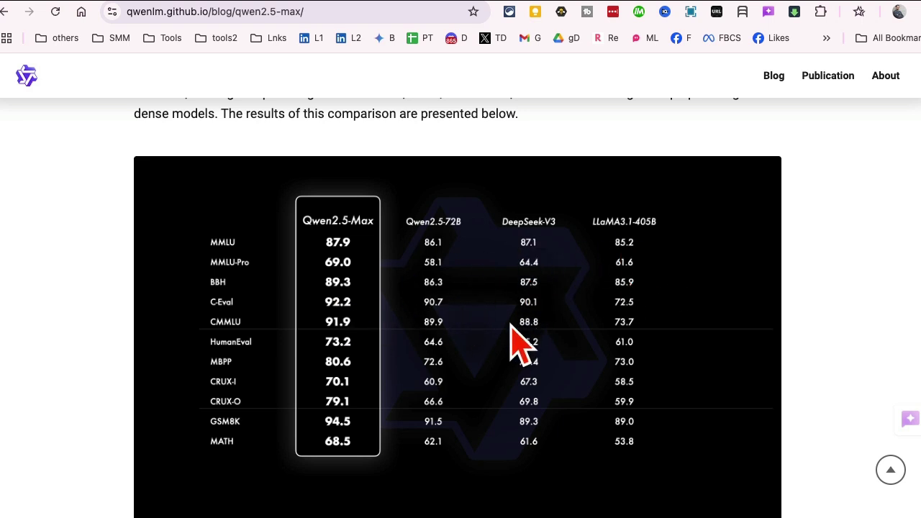
scroll(515, 342, "up", 15)
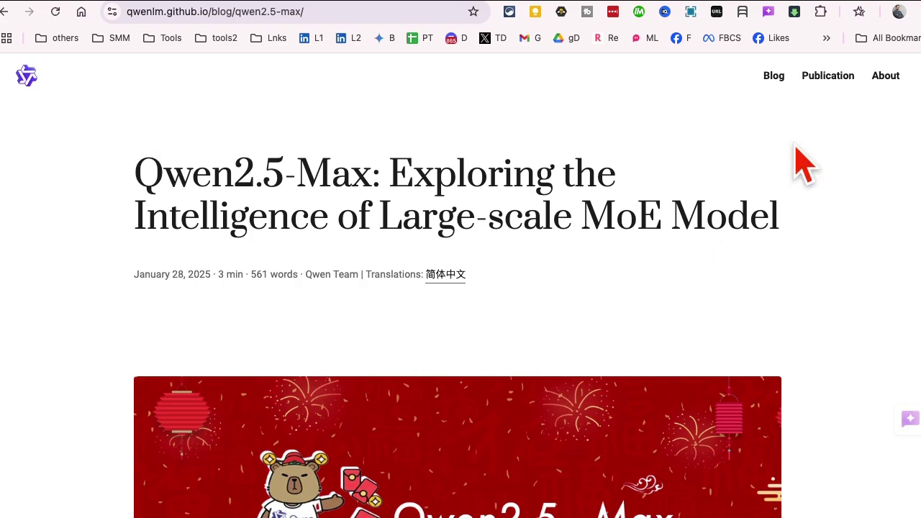
Switch to the Qwen Chat page and highlight its web address, chat.qwenlm.ai.
left_click(816, 1)
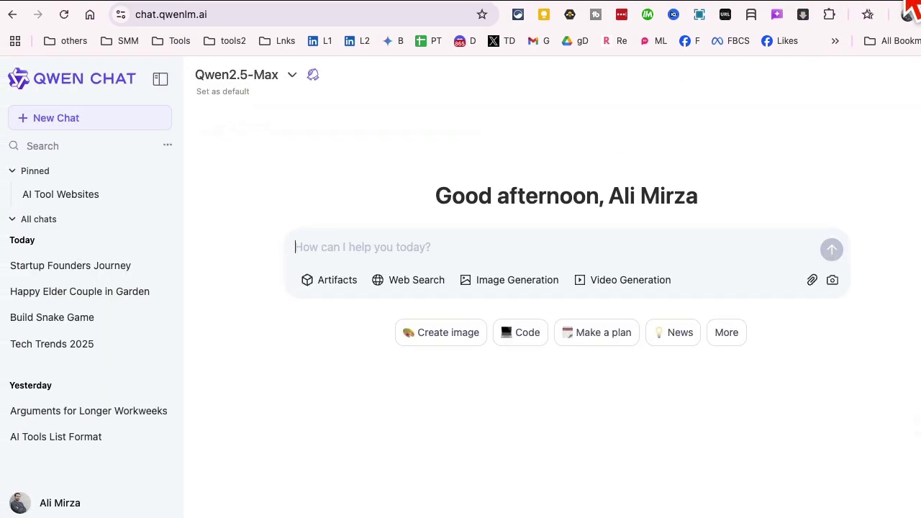
left_click(243, 15)
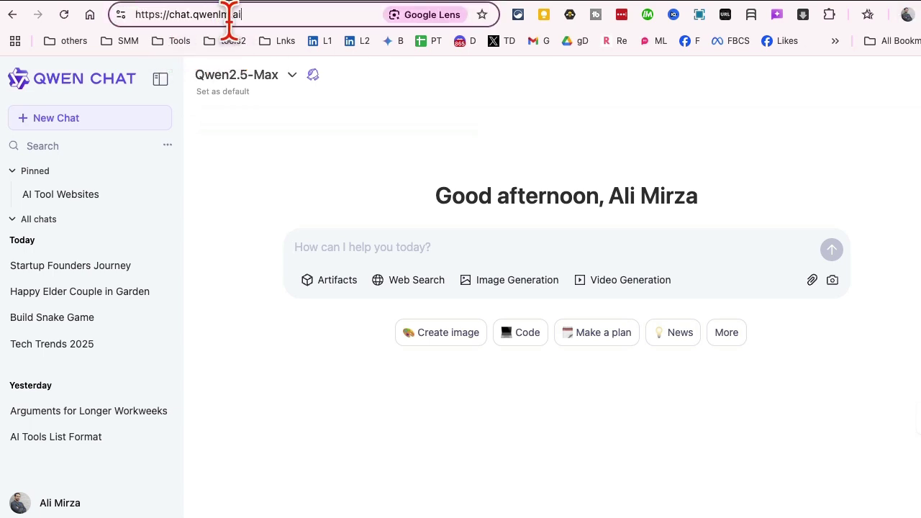
left_click_drag(255, 20, 135, 16)
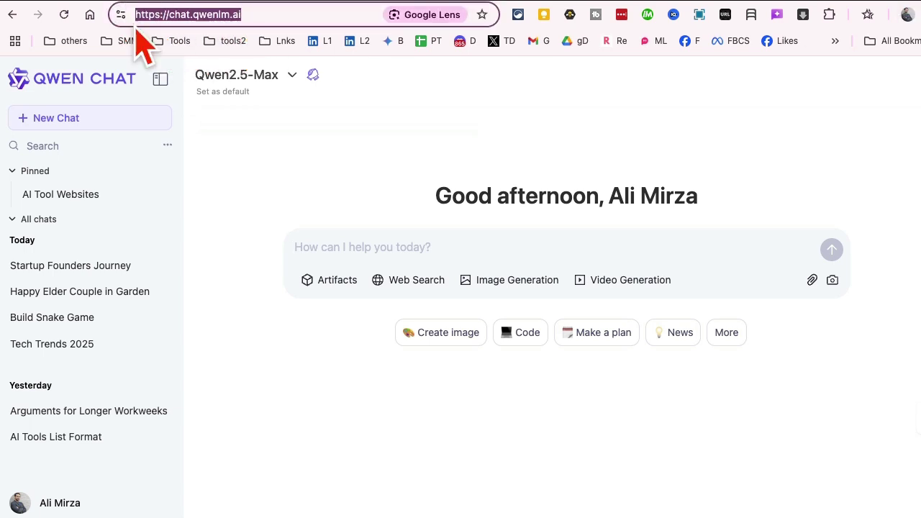
left_click(257, 224)
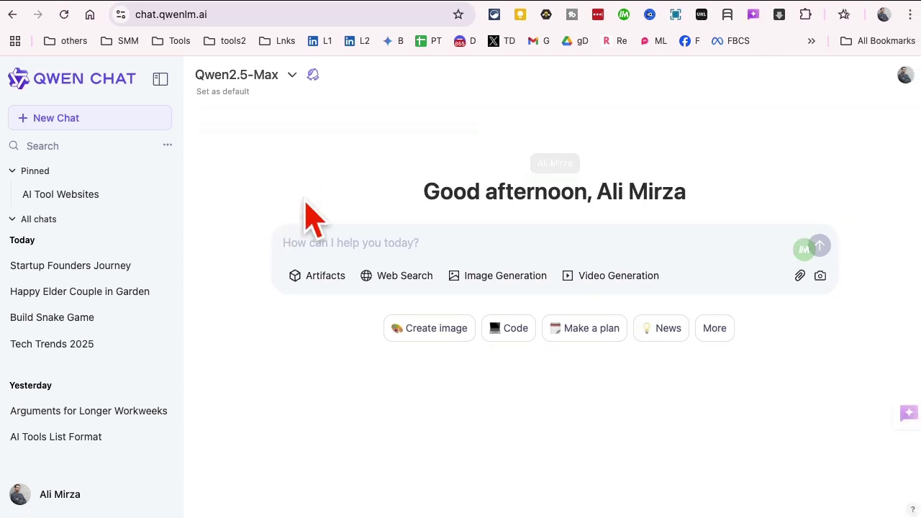
Look through the available Qwen models and the chat modes: Artifacts, Web Search, Image Generation and Video Generation.
left_click(260, 79)
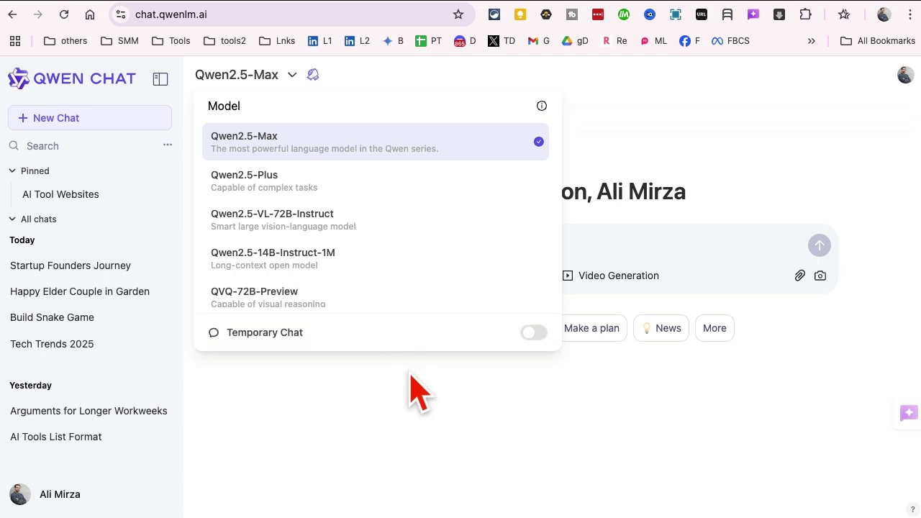
left_click(460, 445)
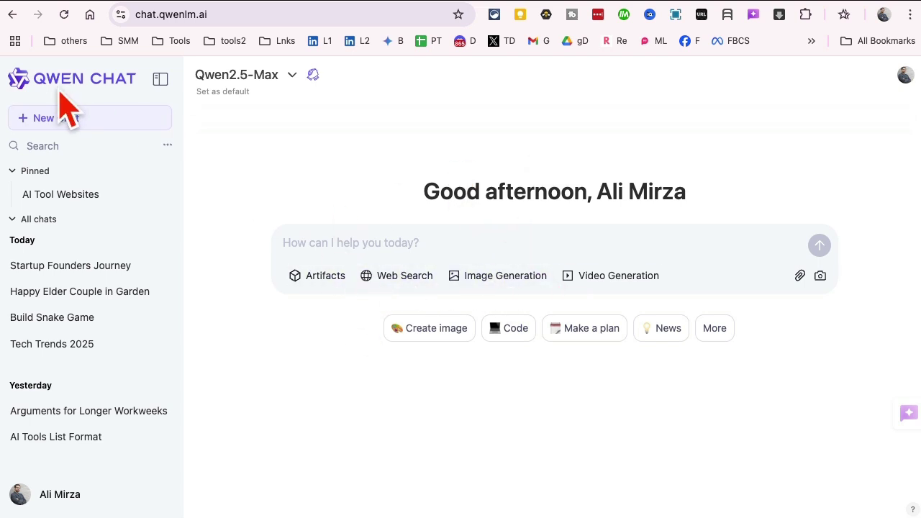
left_click(395, 284)
left_click(511, 283)
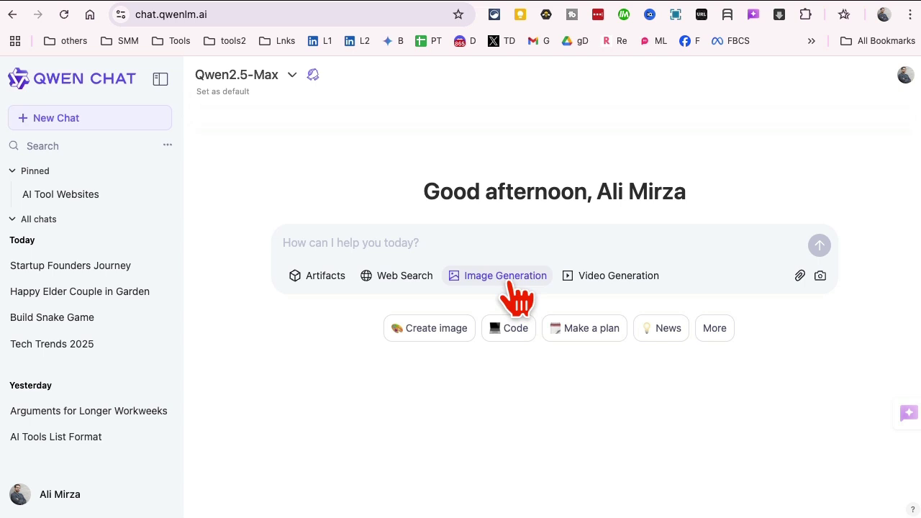
left_click(601, 283)
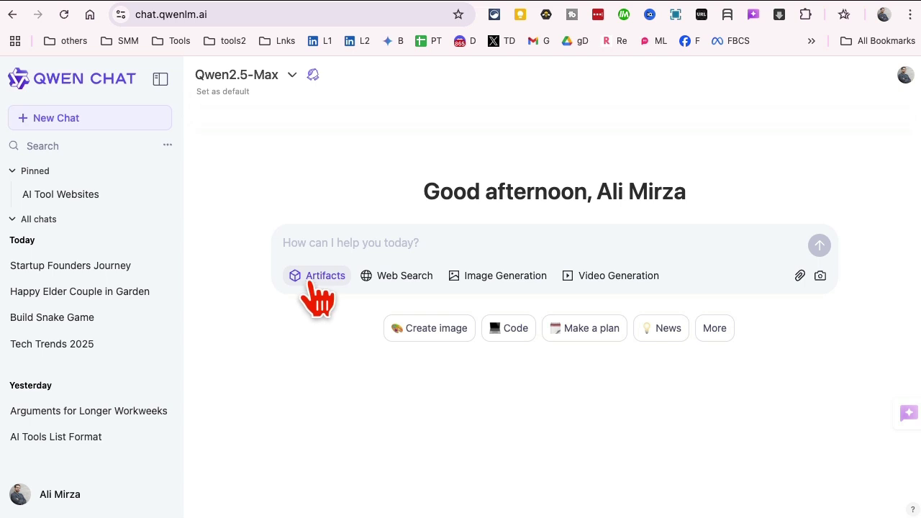
left_click(324, 243)
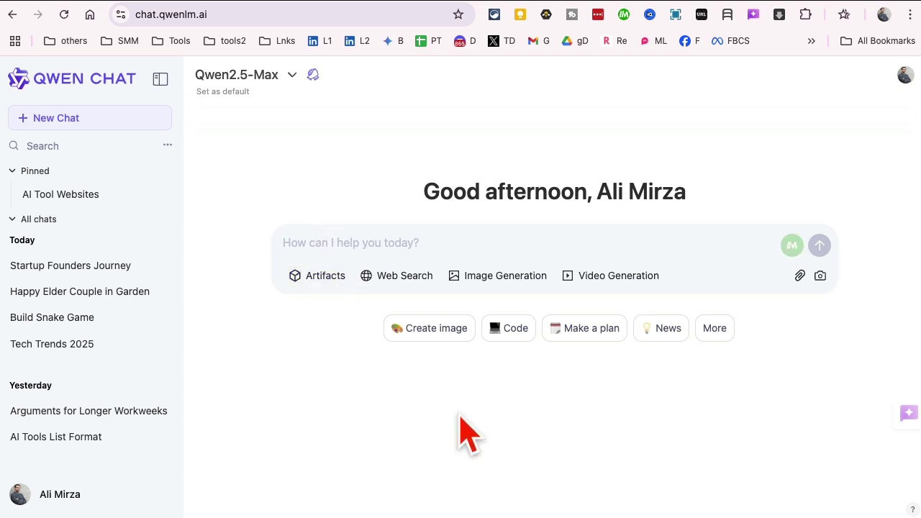
Show all the prompt shortcuts and preview the suggestions for Code and Make a plan.
left_click(716, 329)
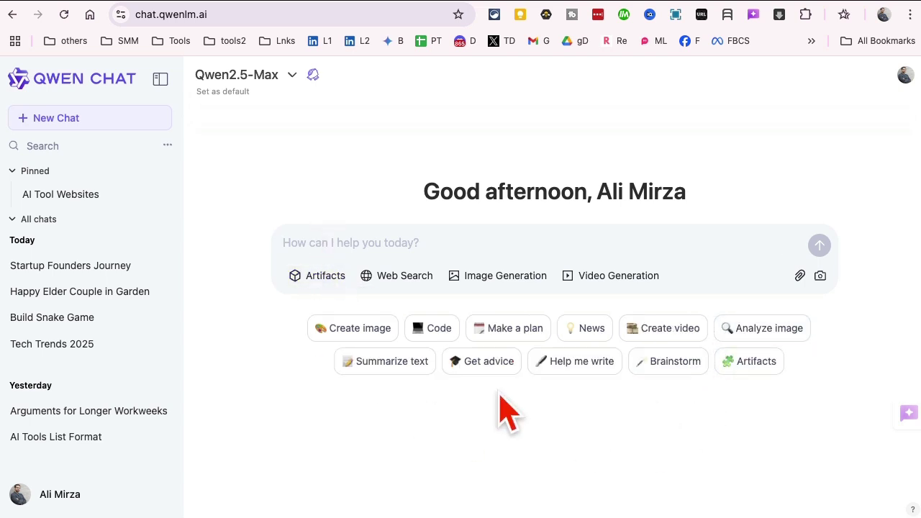
left_click(431, 336)
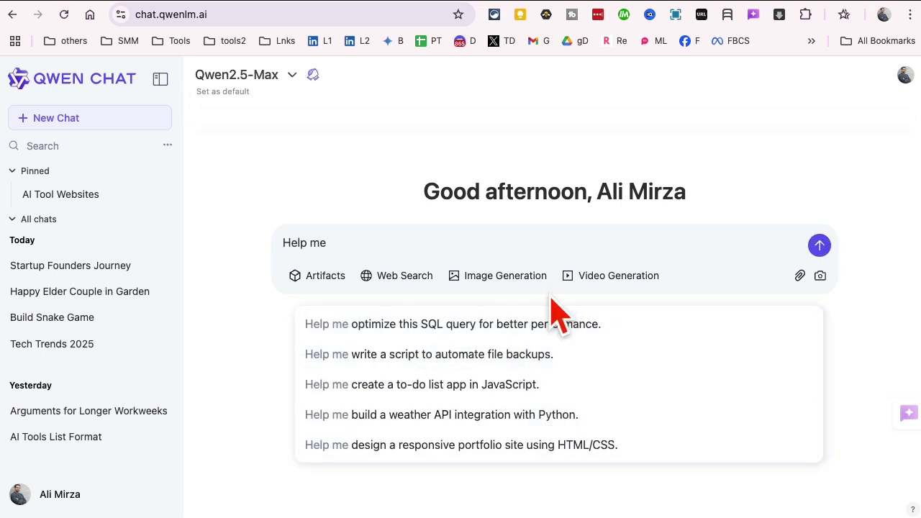
left_click(229, 401)
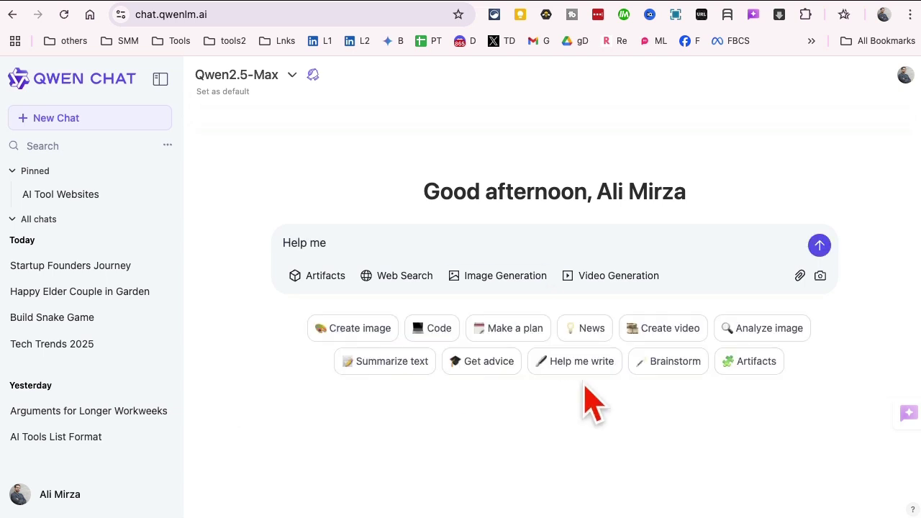
left_click(512, 340)
left_click(256, 424)
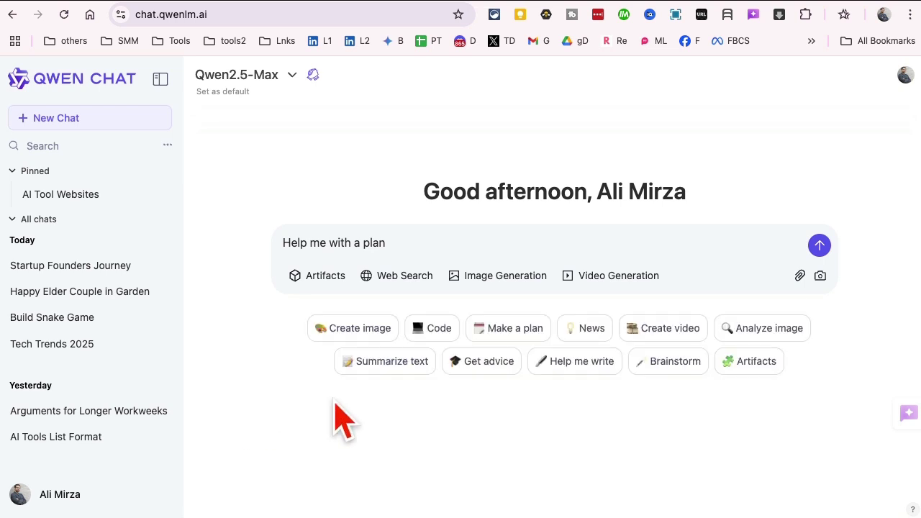
Preview the prompt suggestions offered for Brainstorm and Artifacts.
left_click(683, 360)
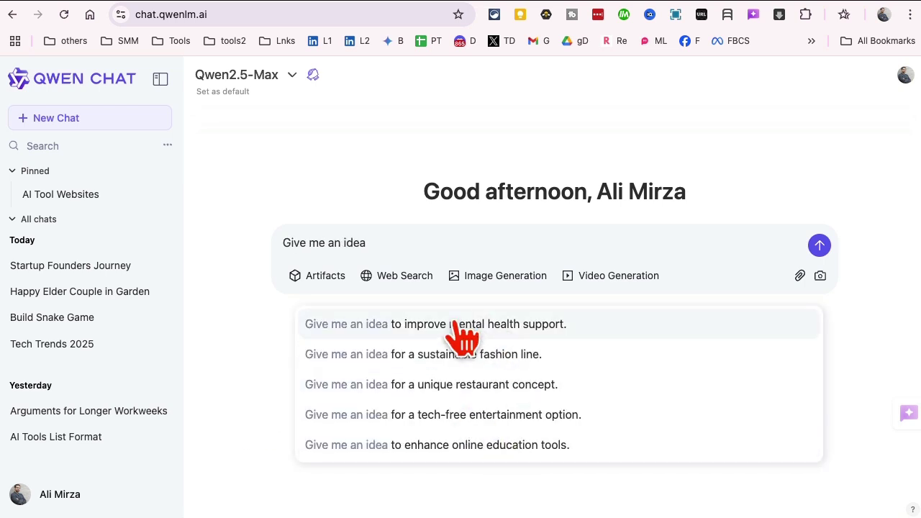
left_click(228, 392)
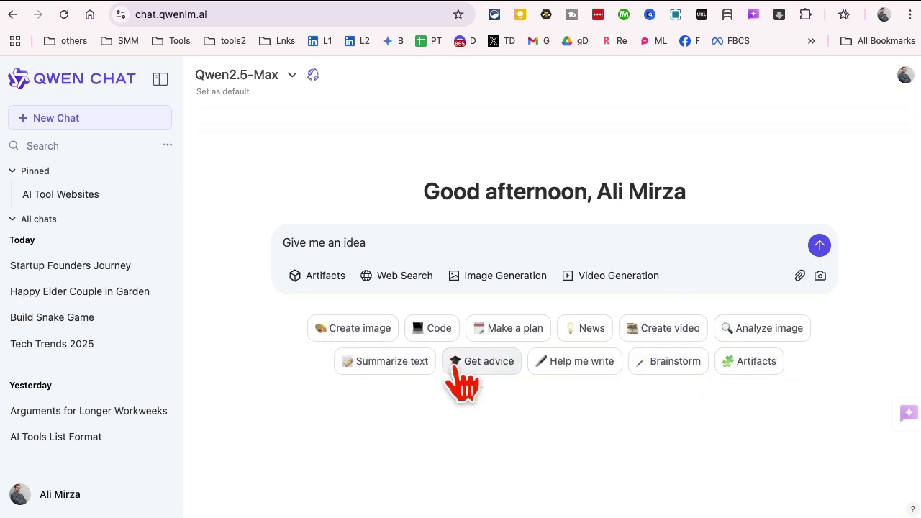
left_click(749, 361)
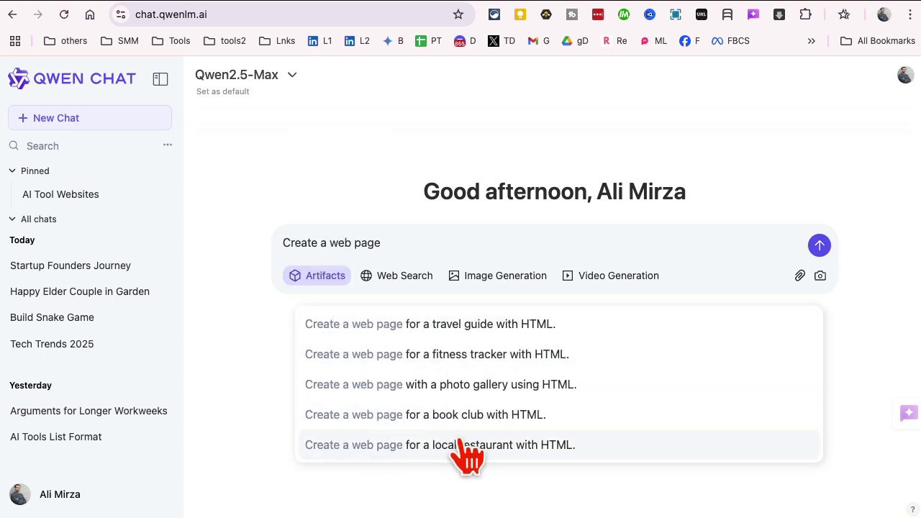
left_click(259, 373)
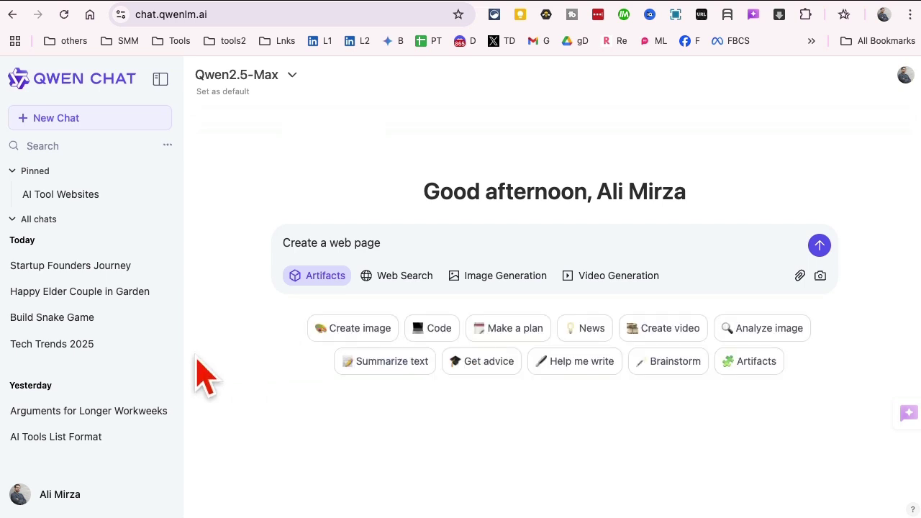
Open the earlier chat Tech Trends 2025 and read its prompt, web-sourced answer and search sources.
left_click(78, 348)
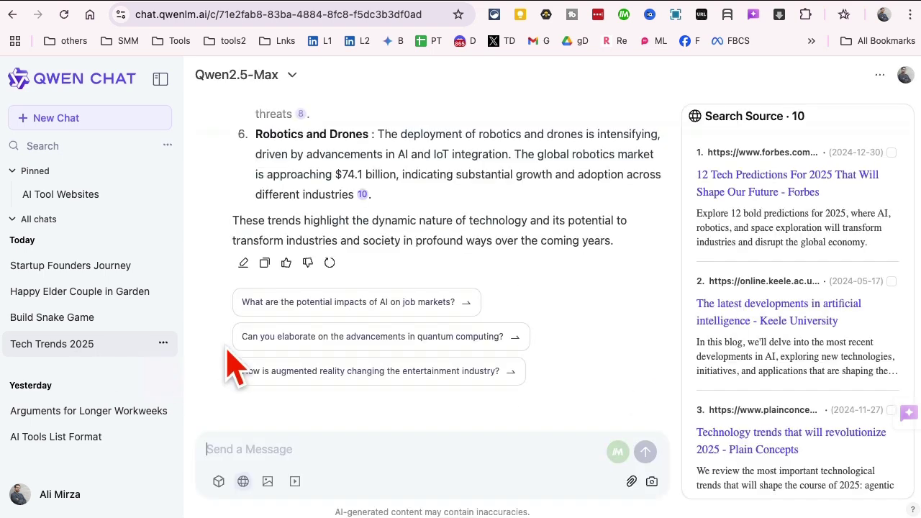
scroll(458, 265, "up", 10)
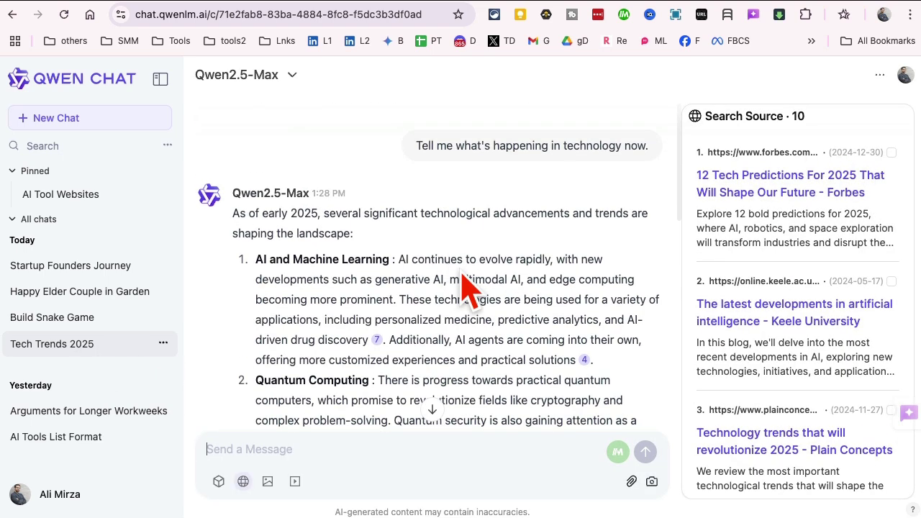
left_click_drag(430, 147, 524, 418)
scroll(523, 416, "down", 5)
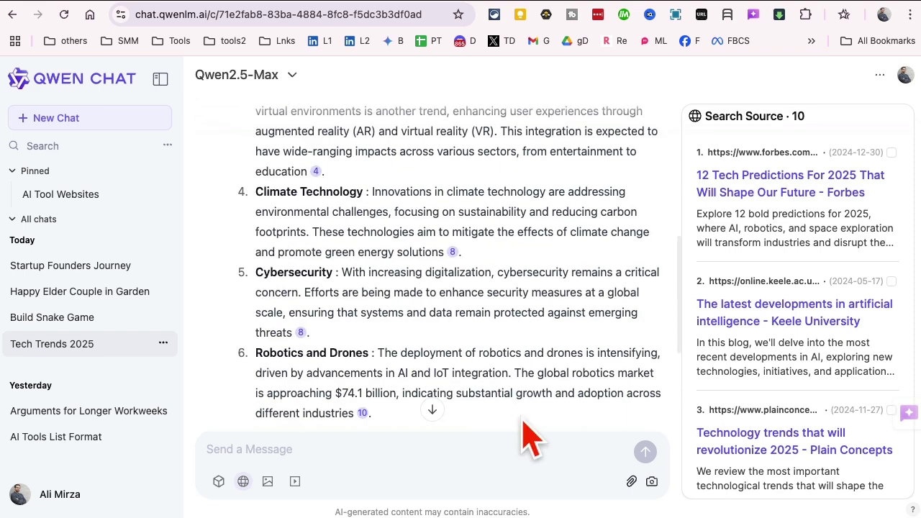
scroll(560, 423, "down", 2)
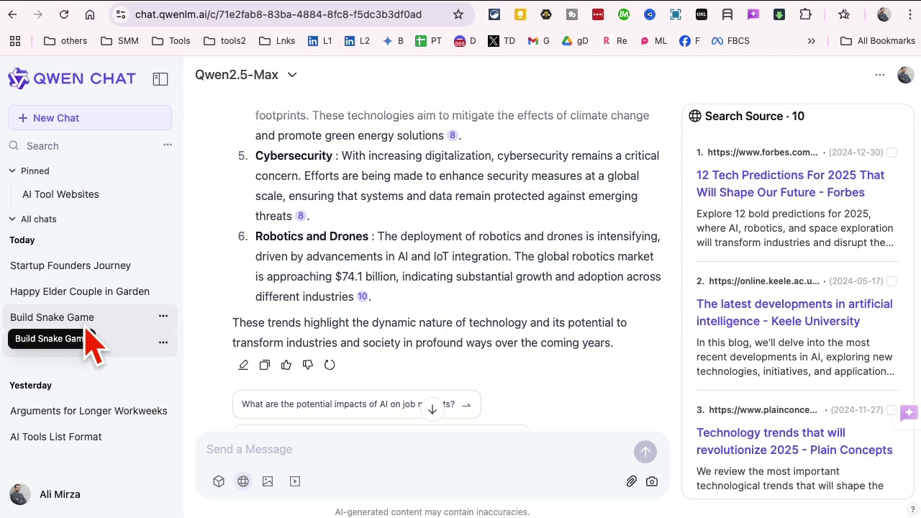
Open the earlier chat Happy Elder Couple in Garden and highlight the subject "happy elder couple" in its image prompt.
left_click(61, 295)
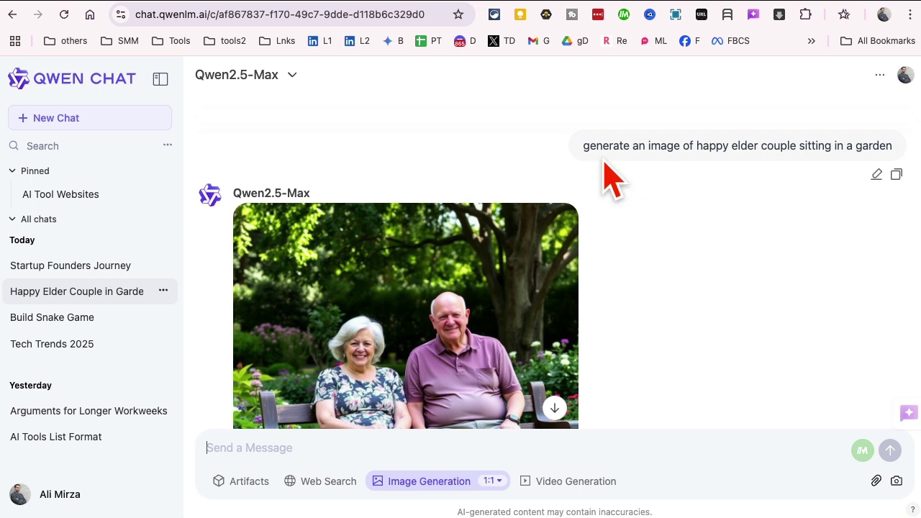
left_click_drag(595, 149, 793, 149)
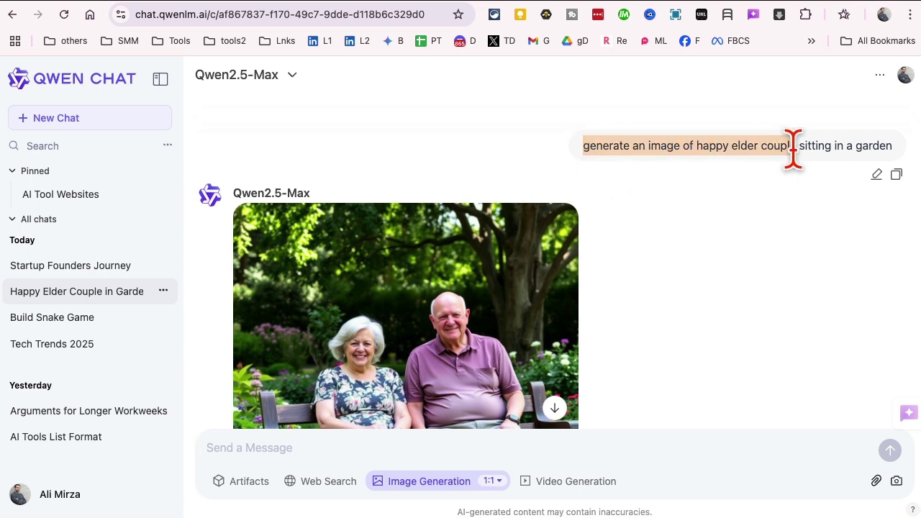
left_click(765, 261)
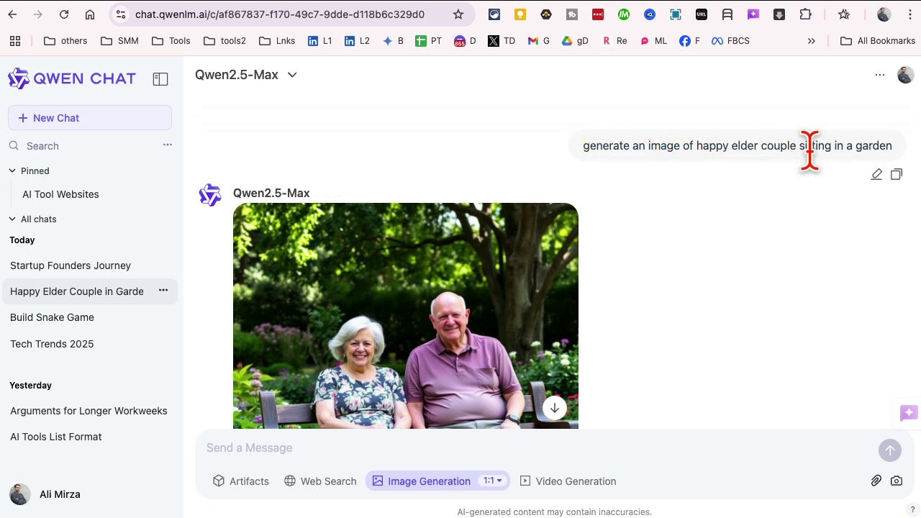
left_click_drag(775, 145, 697, 145)
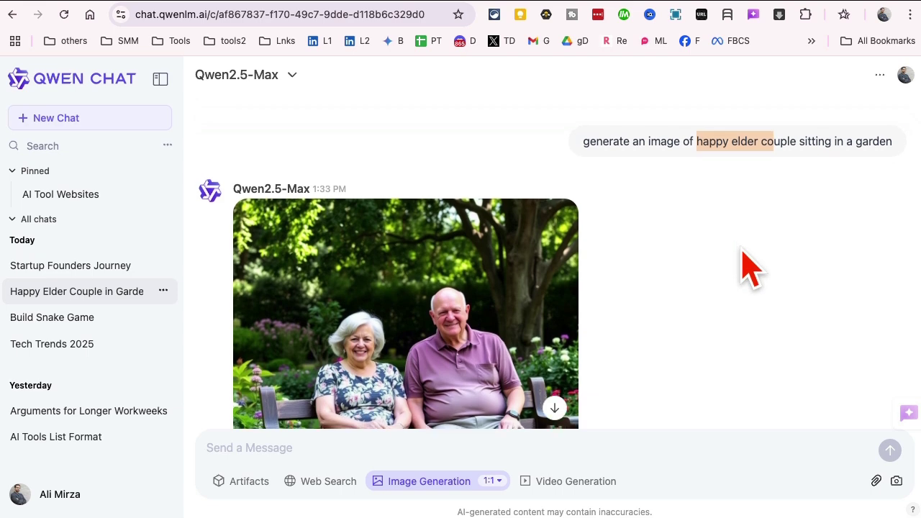
View the generated image of the elder couple in the garden enlarged, and close the enlarged view.
scroll(744, 267, "down", 3)
left_click(518, 234)
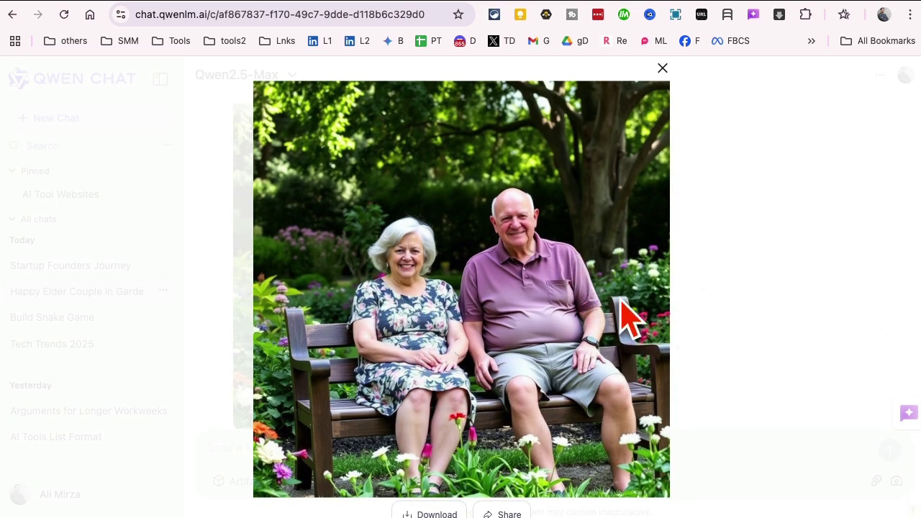
left_click(662, 70)
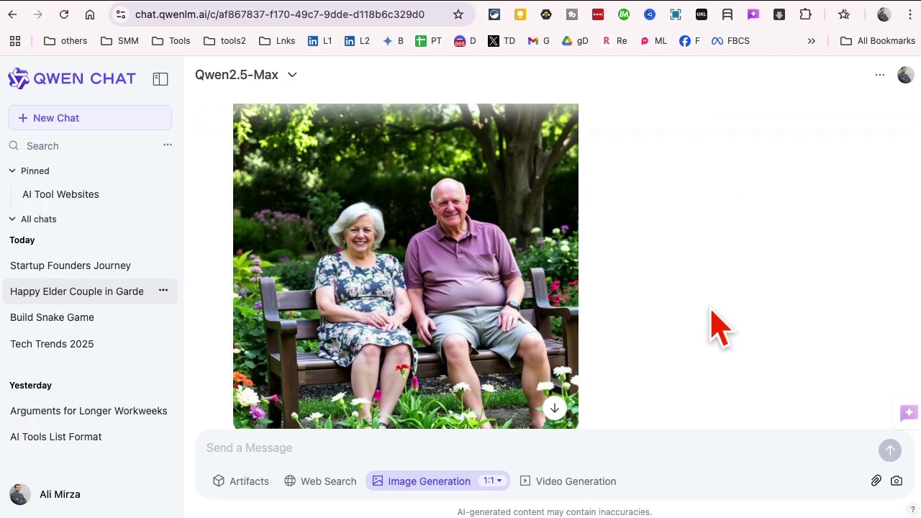
Read the business leader presentation prompt and view its generated image enlarged, closing the enlarged view when done.
scroll(713, 327, "down", 3)
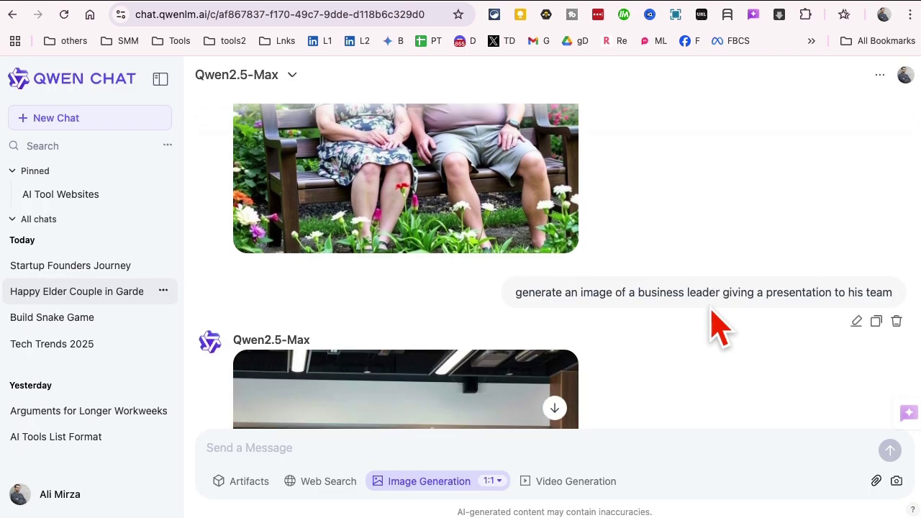
scroll(713, 328, "down", 1)
scroll(713, 327, "down", 3)
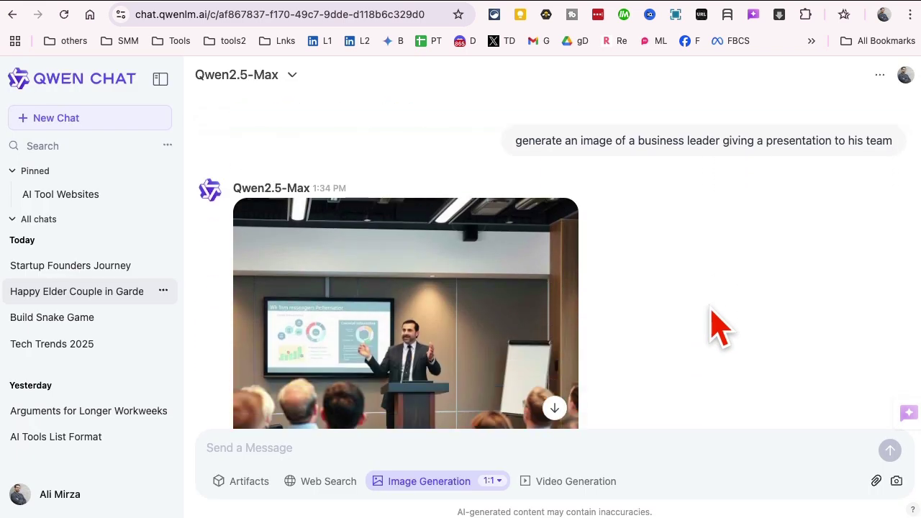
scroll(716, 327, "down", 5)
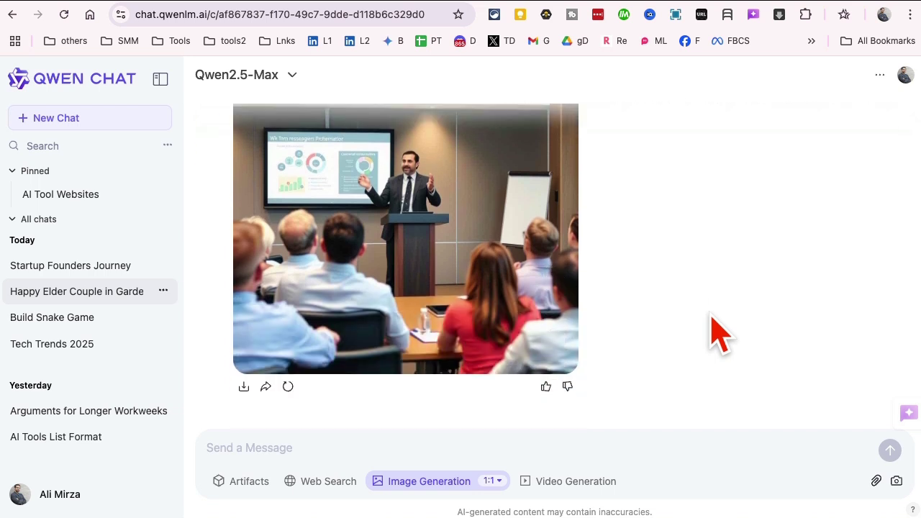
scroll(497, 252, "up", 2)
left_click(497, 252)
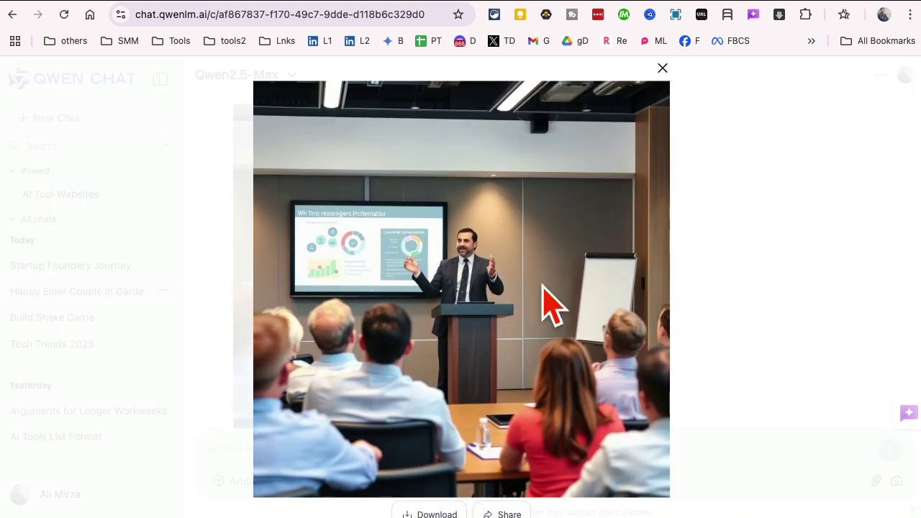
left_click(745, 353)
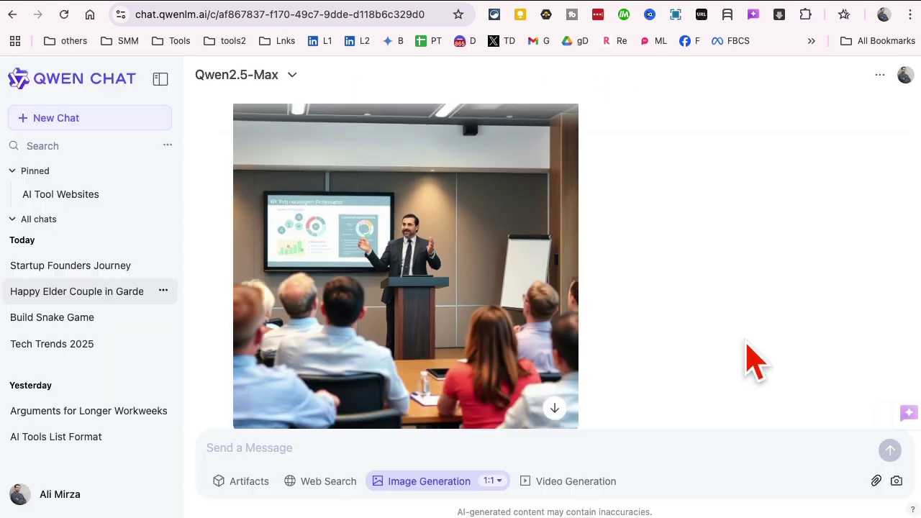
scroll(748, 360, "down", 2)
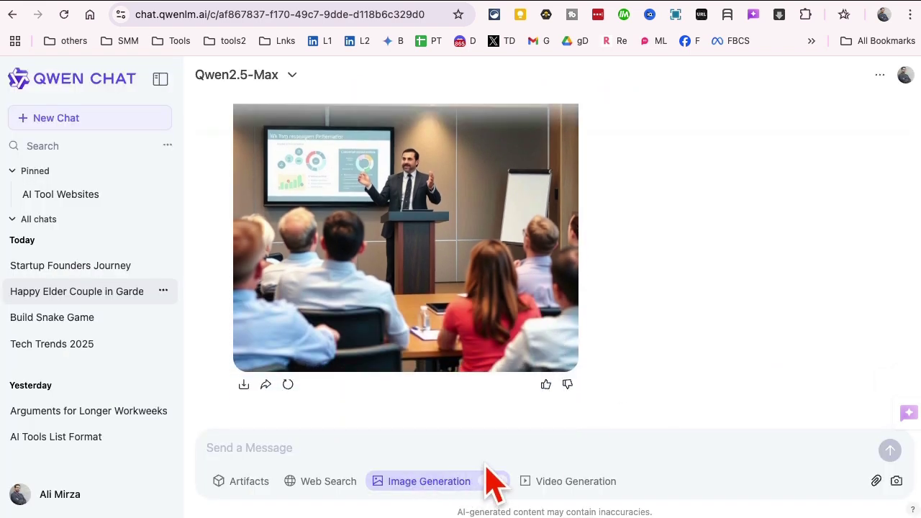
Open the earlier chat Startup Founders Journey, highlight "a young startup" in its prompt and play the generated video.
left_click(76, 270)
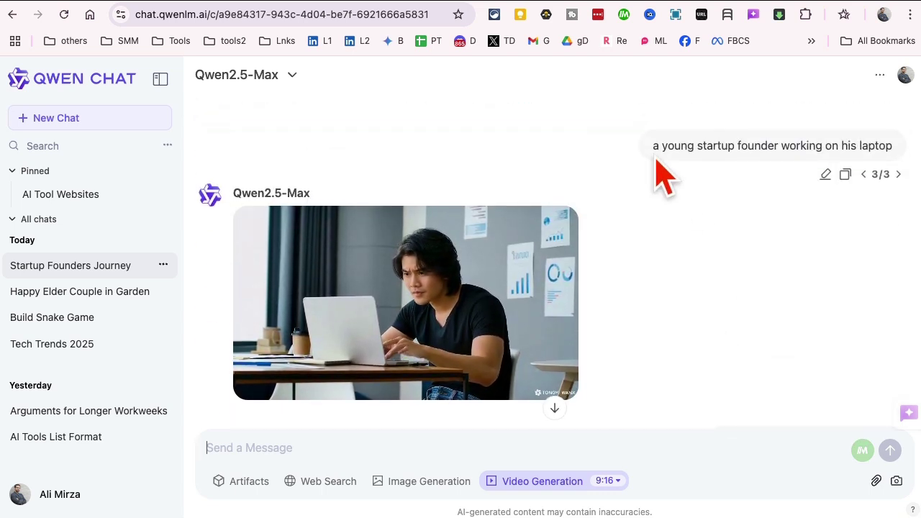
left_click_drag(652, 147, 741, 148)
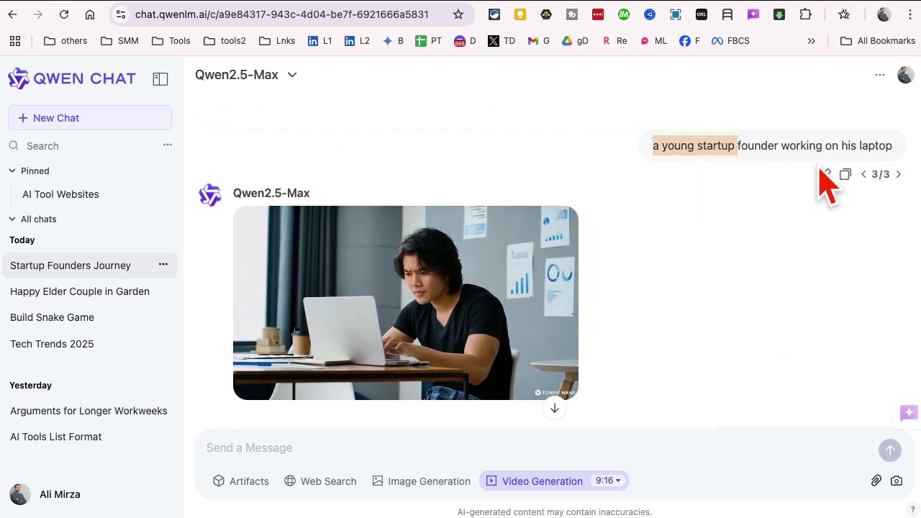
left_click(251, 367)
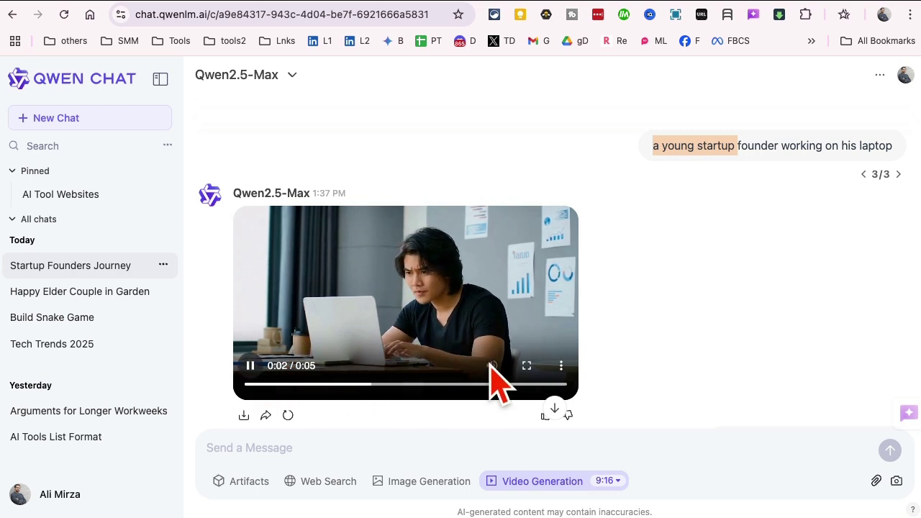
scroll(541, 298, "up", 3)
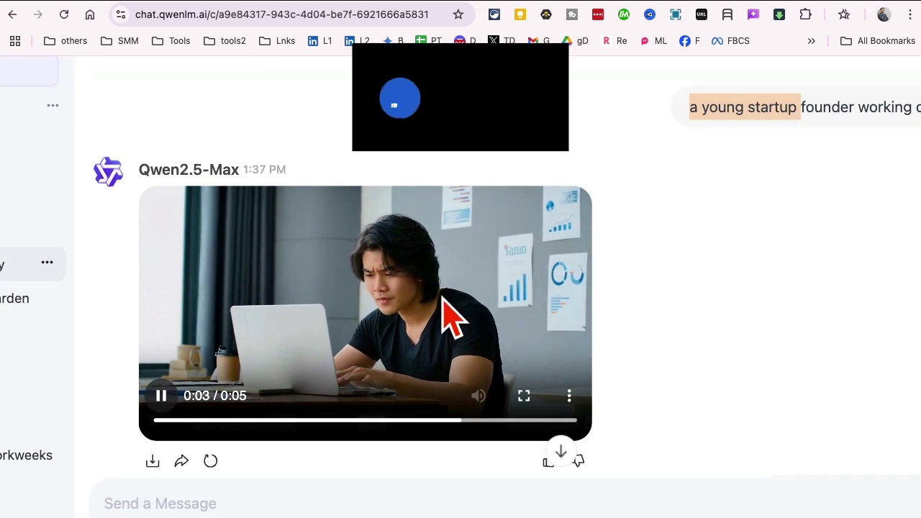
scroll(445, 303, "left", 2)
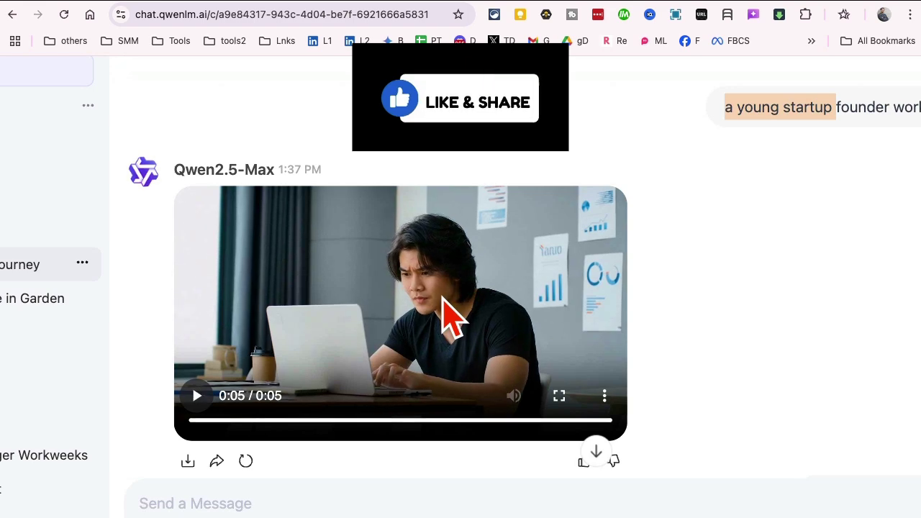
Find the "a young lion walking in the jungle" prompt in the same chat and play its generated video.
scroll(442, 302, "down", 3)
scroll(444, 302, "down", 5)
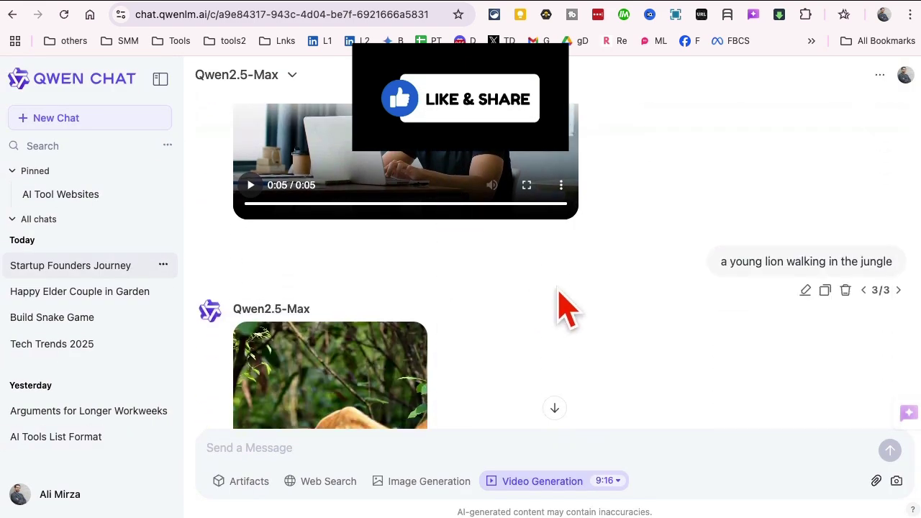
scroll(566, 309, "down", 2)
scroll(562, 288, "down", 1)
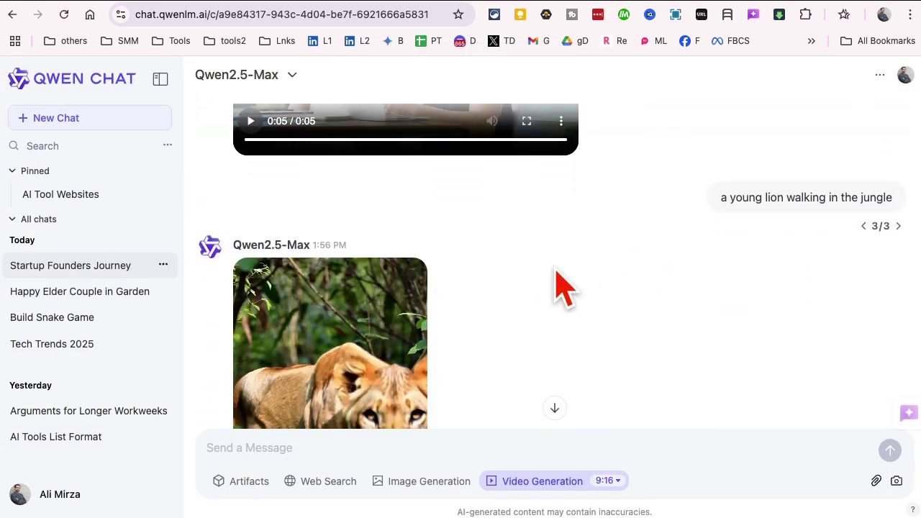
scroll(565, 287, "down", 3)
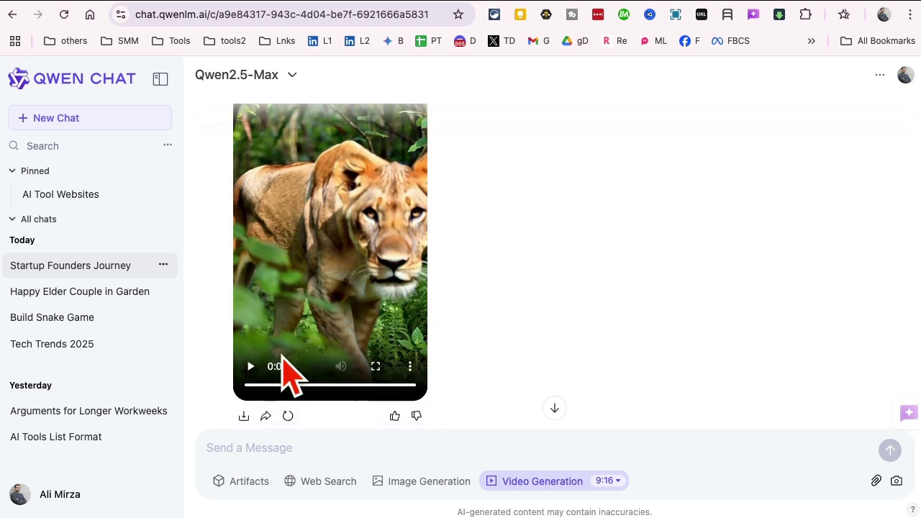
left_click(250, 366)
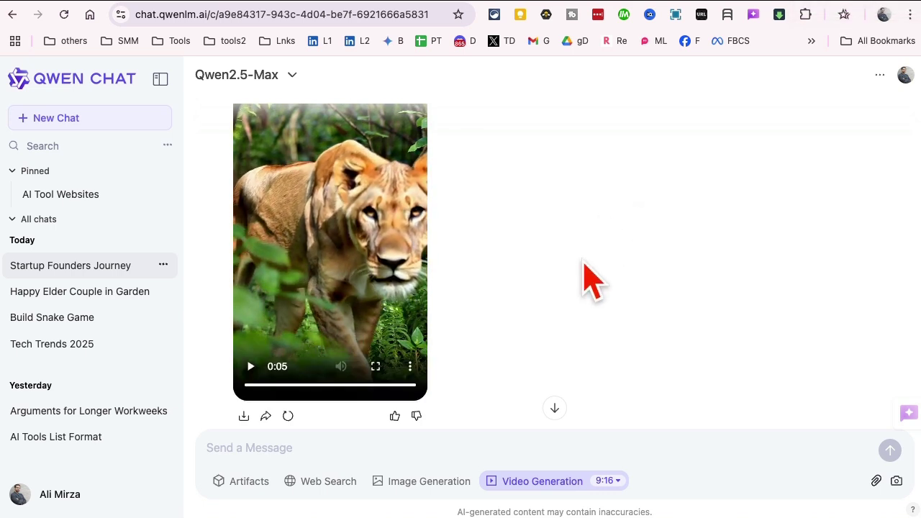
Start a new chat and preview the Image Generation, Video Generation, Web Search and Artifacts modes, plus the Code prompt suggestions.
left_click(57, 118)
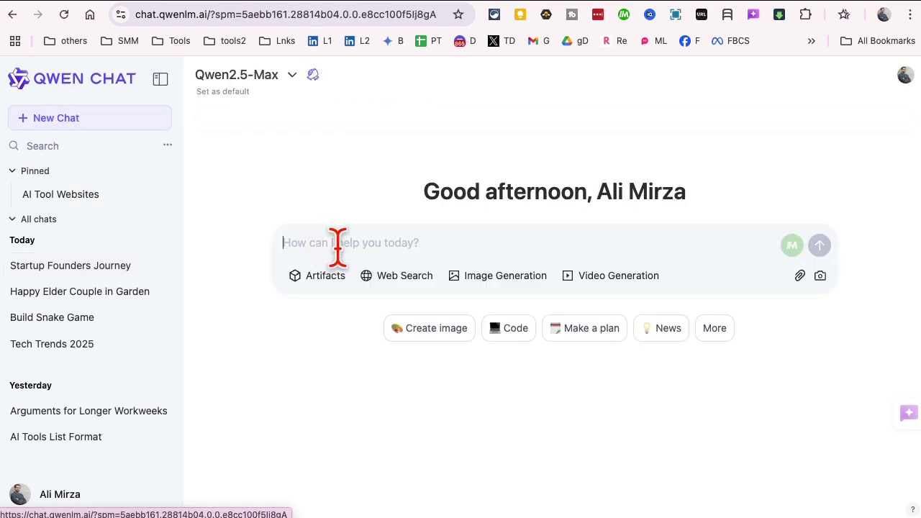
left_click(480, 277)
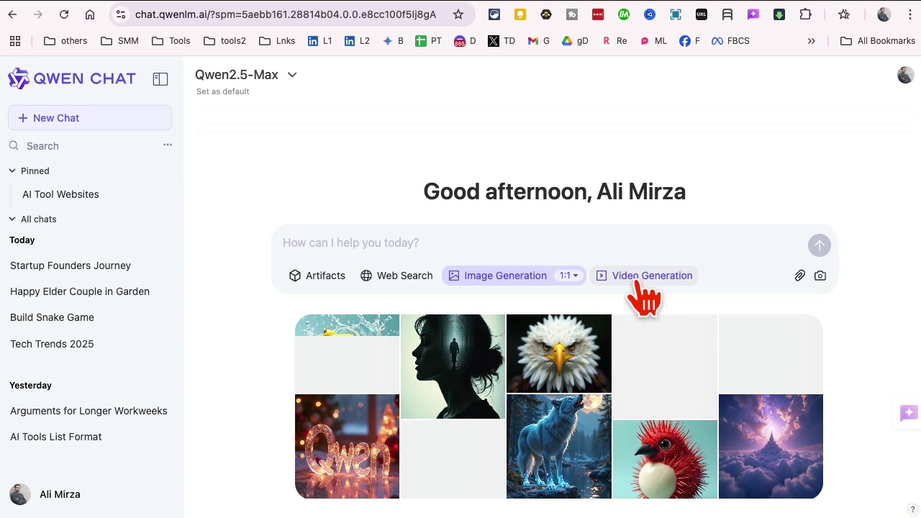
left_click(645, 285)
left_click(417, 280)
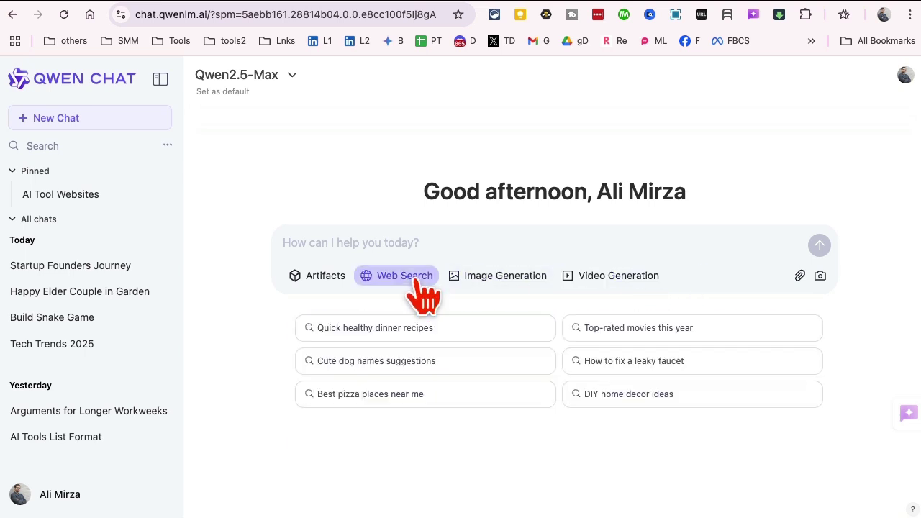
left_click(326, 278)
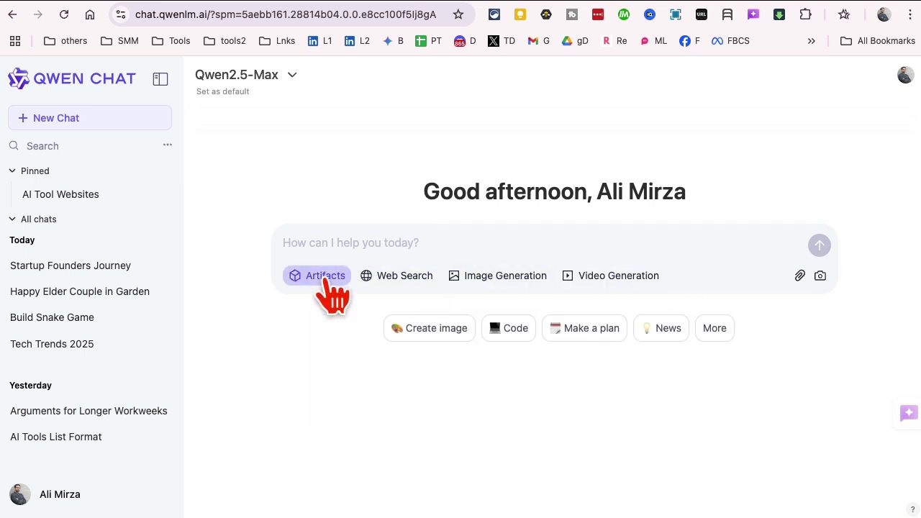
left_click(558, 333)
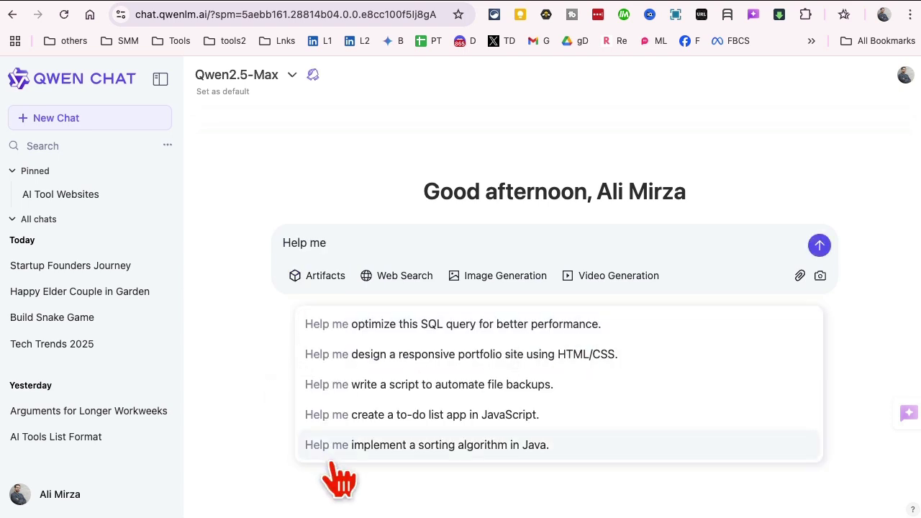
left_click(267, 394)
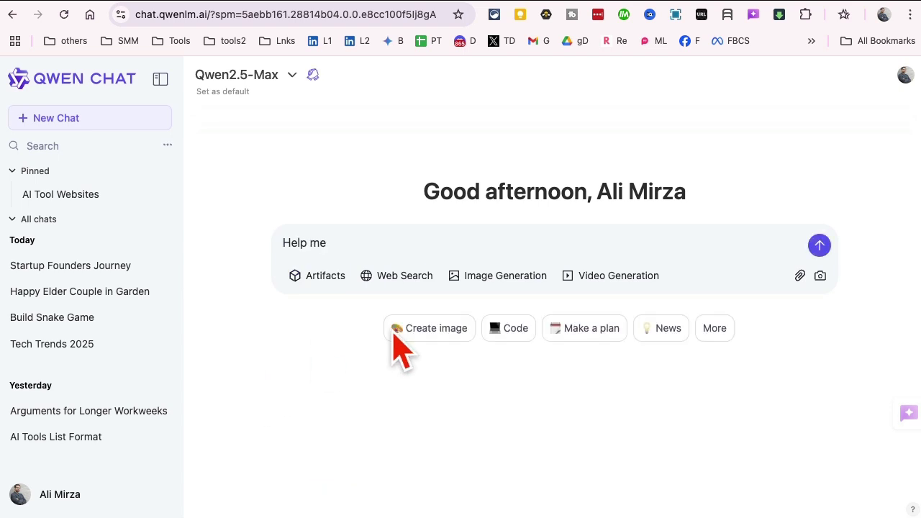
Use the Artifacts prompt shortcut to submit the suggestion "Create a web page for a personal blog with HTML.".
left_click(705, 328)
left_click(750, 366)
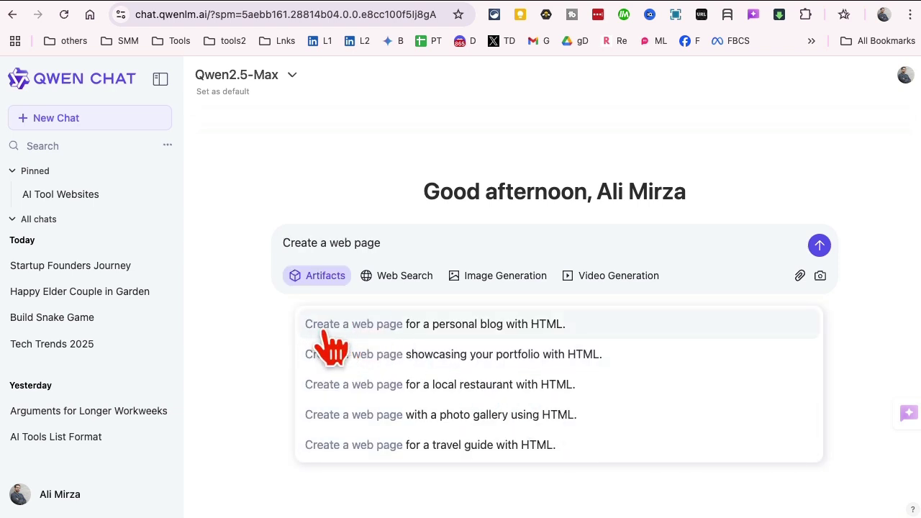
left_click(527, 326)
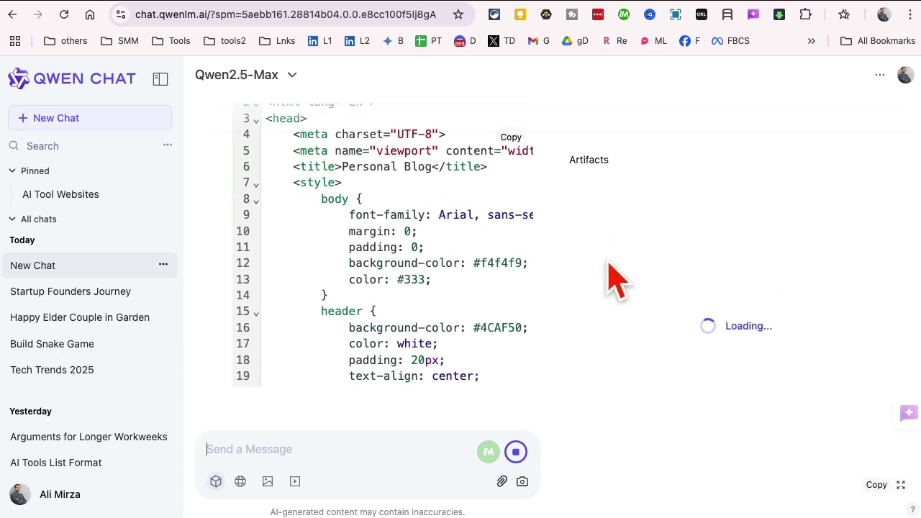
Reduce the browser's page zoom to 90%.
left_click(911, 14)
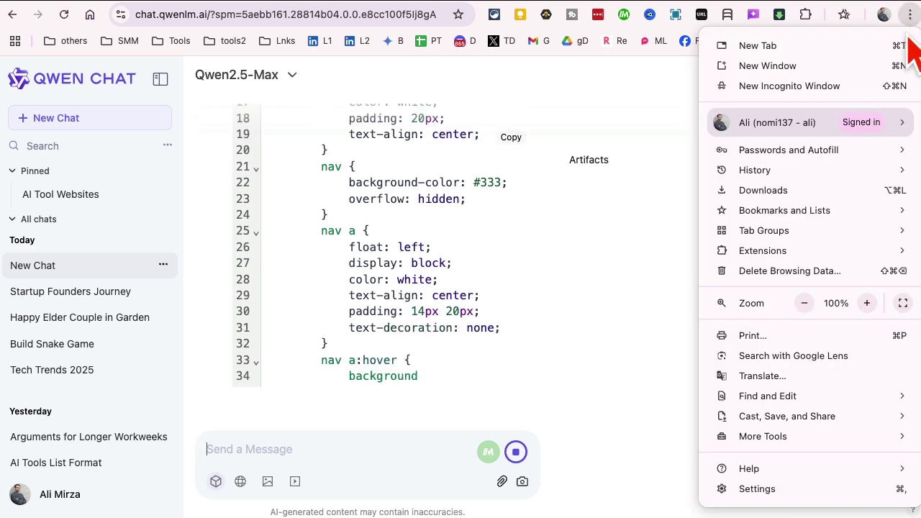
left_click(804, 303)
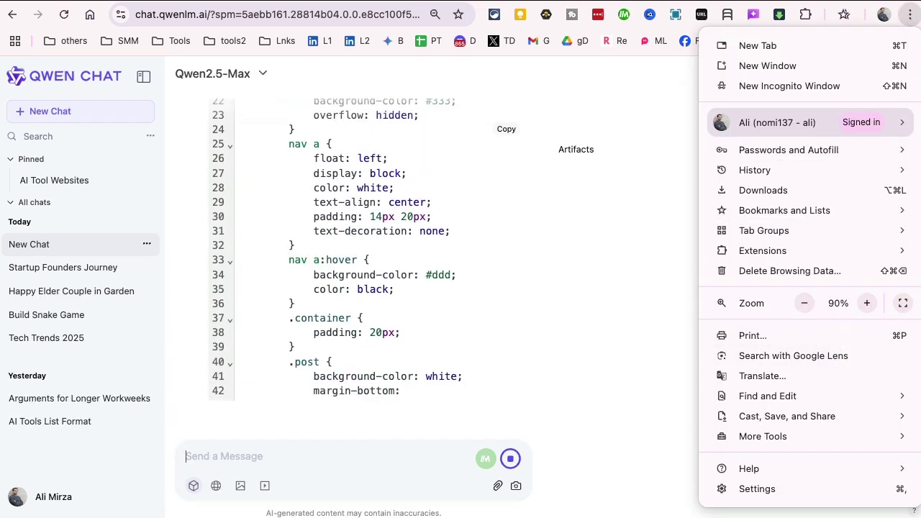
left_click(592, 309)
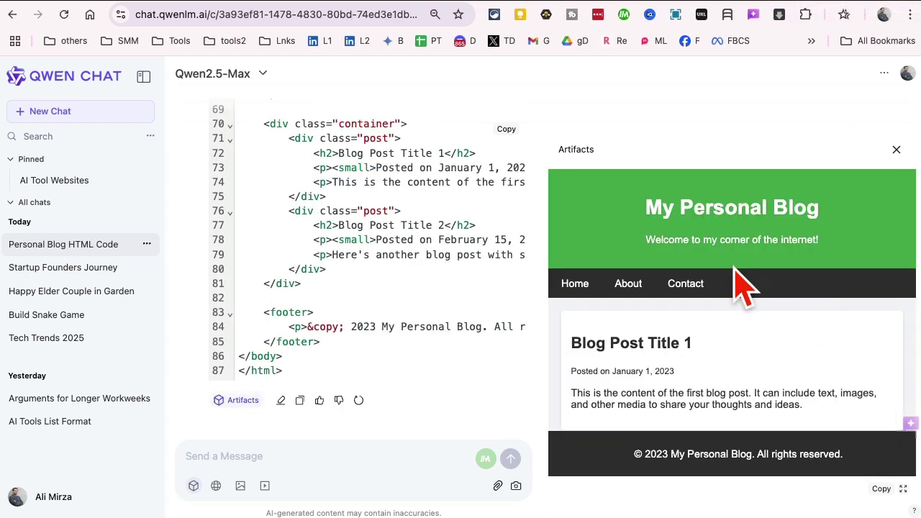
Examine the rendered blog page in the Artifacts preview, highlighting its text from the main title to "Blog Post Title 1".
scroll(741, 285, "down", 3)
scroll(736, 282, "up", 3)
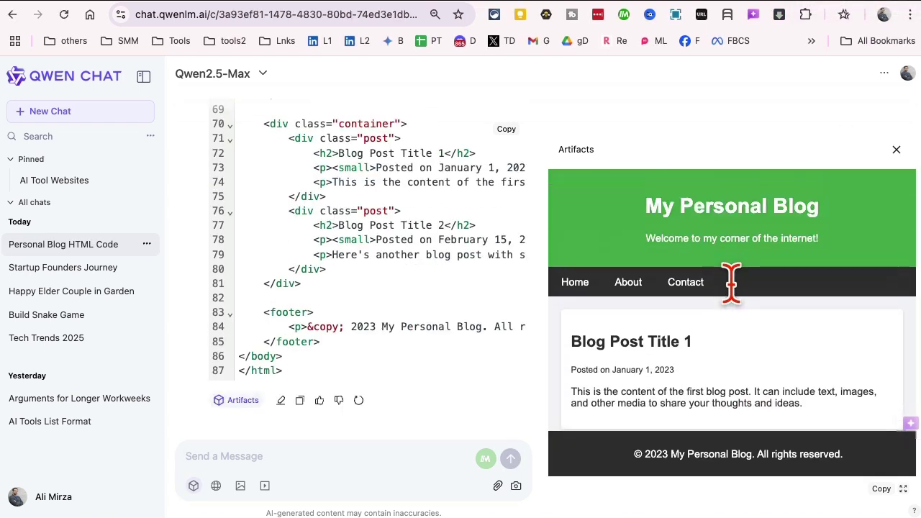
left_click_drag(644, 202, 740, 349)
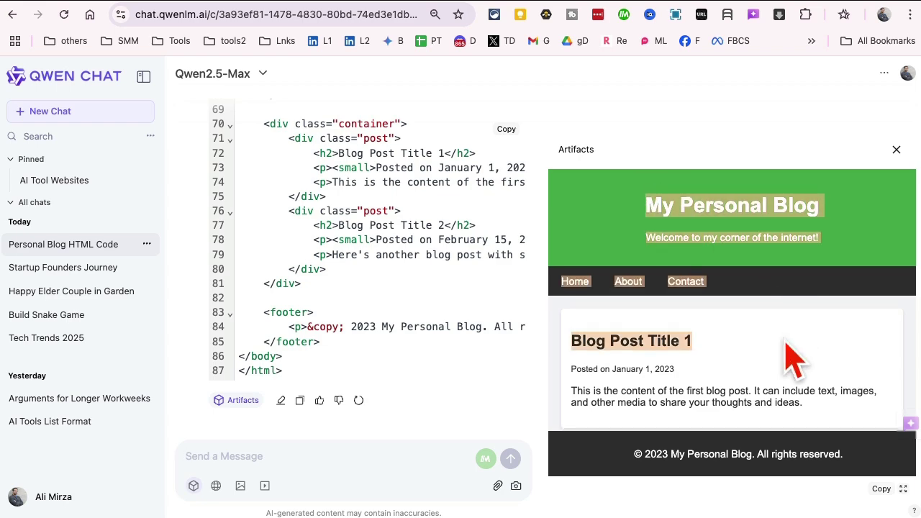
scroll(782, 349, "down", 2)
Review the generated HTML code of the personal blog and close the Artifacts preview.
scroll(425, 306, "up", 15)
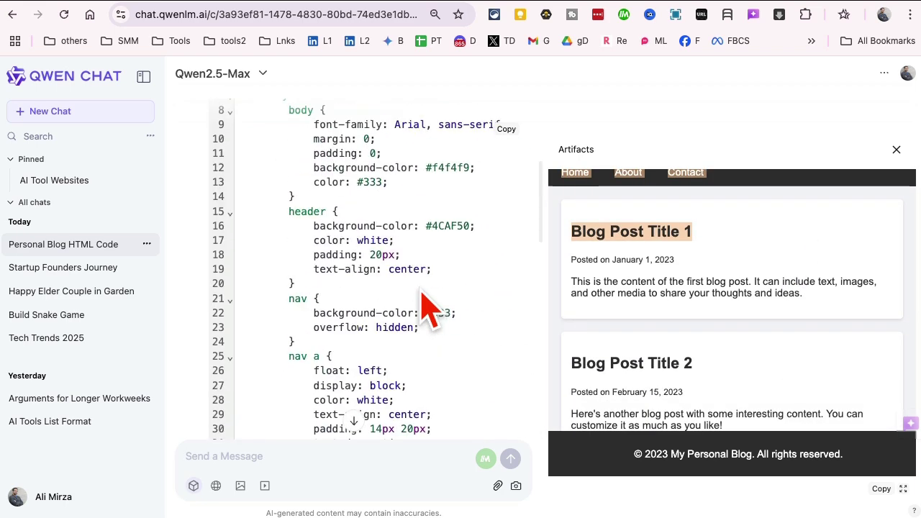
scroll(306, 252, "down", 10)
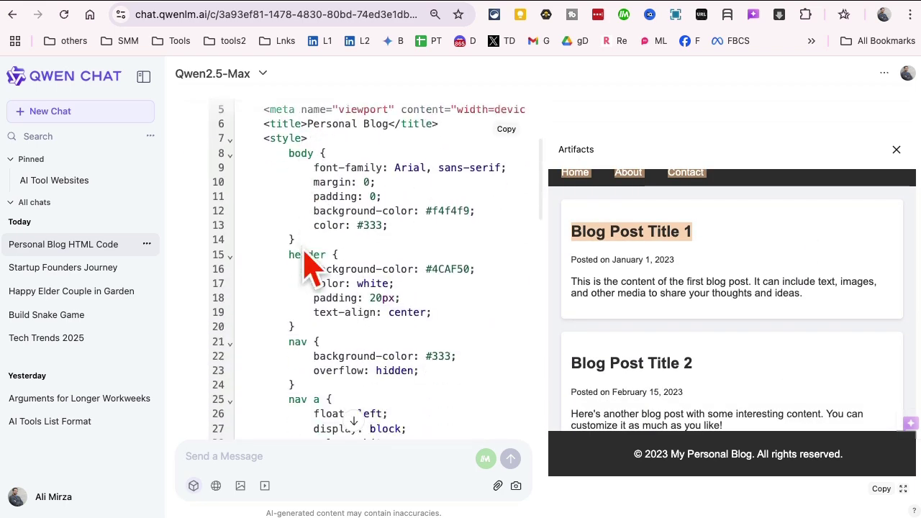
scroll(432, 287, "down", 5)
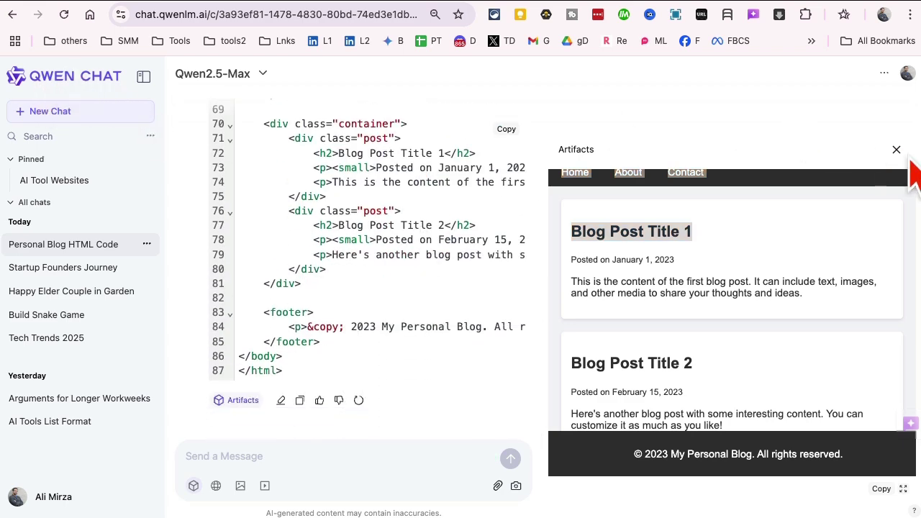
left_click(896, 150)
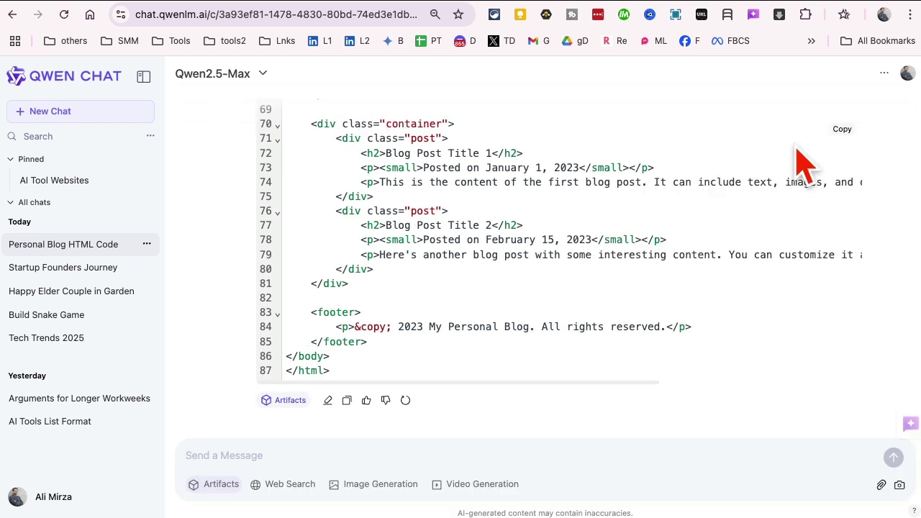
Start a new chat, reload it at the bare address chat.qwenlm.ai without the query string, and select that address.
left_click(65, 113)
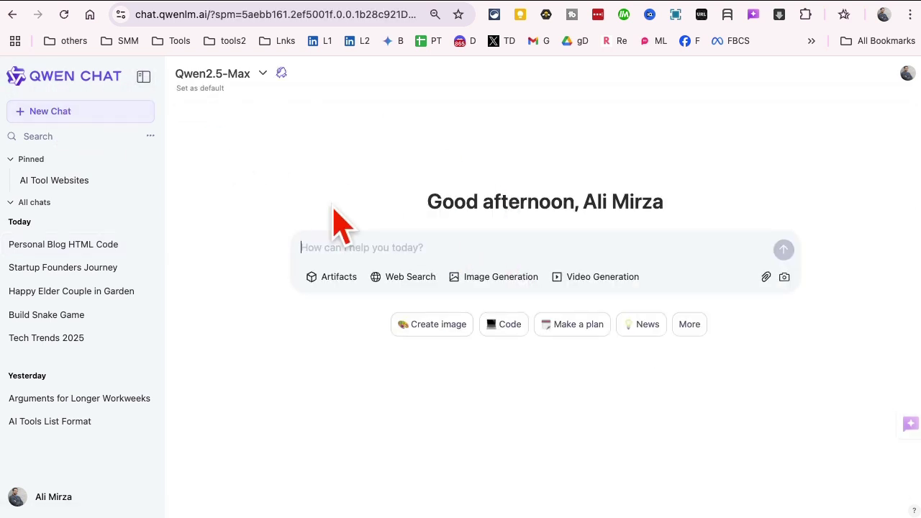
left_click(216, 20)
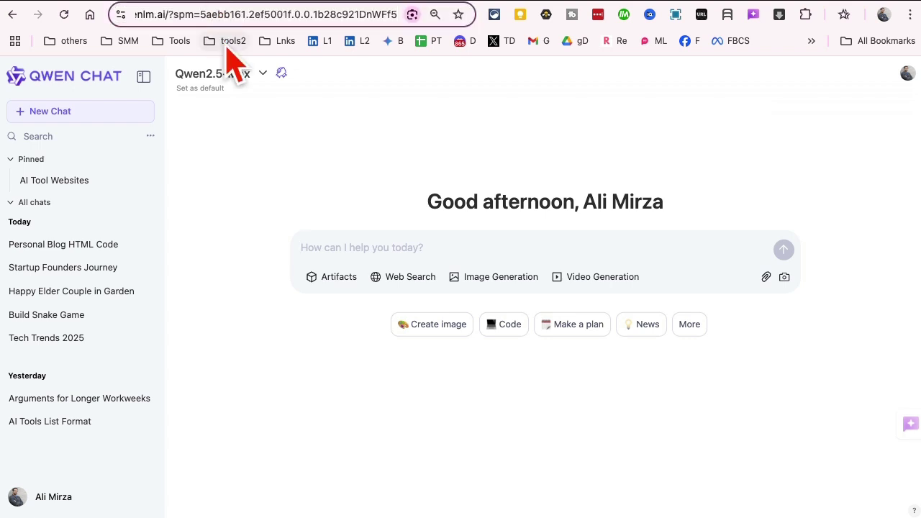
key("BackSpace")
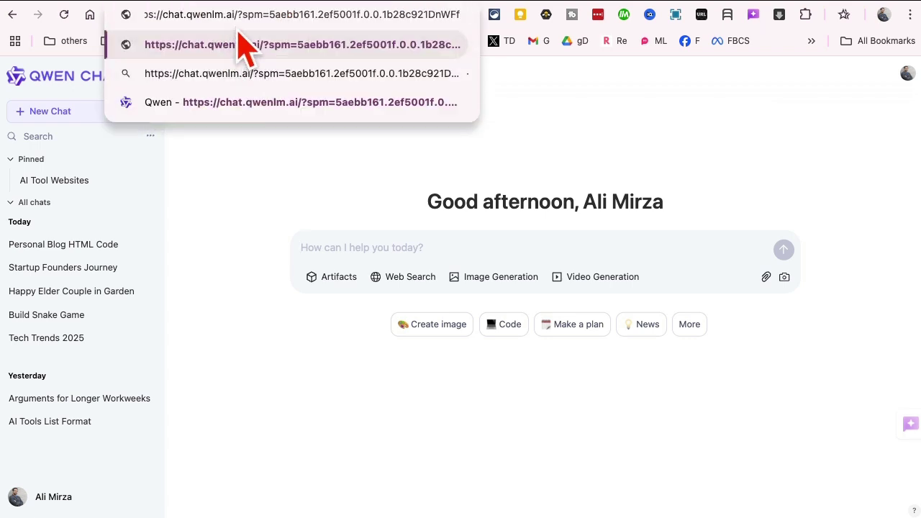
left_click(243, 15, "shift")
key("BackSpace")
key("Return")
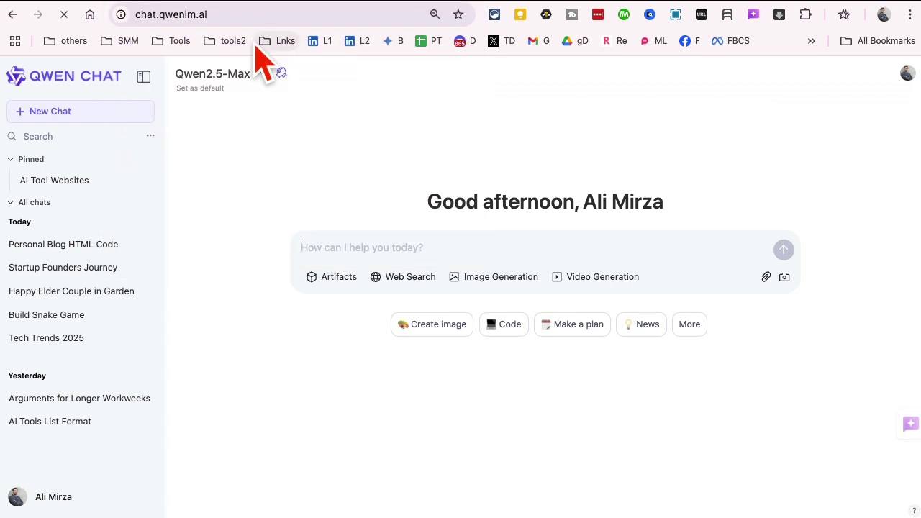
left_click(216, 14)
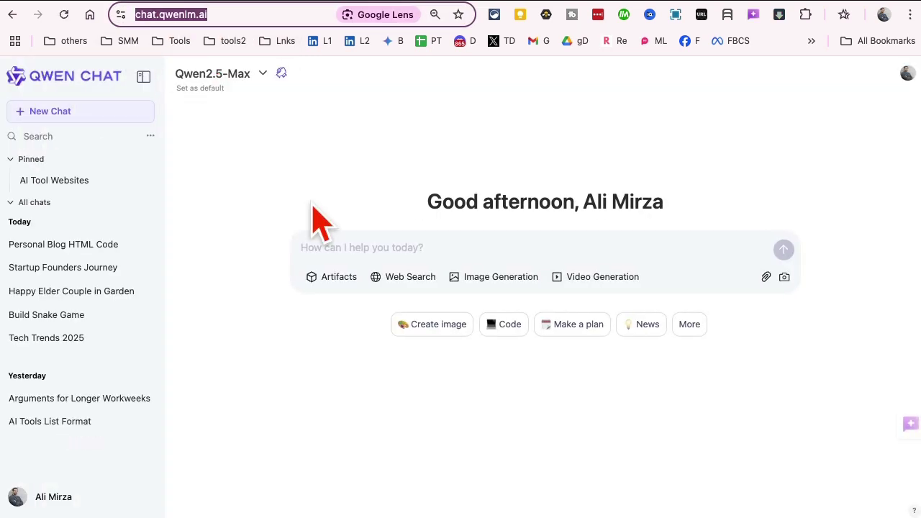